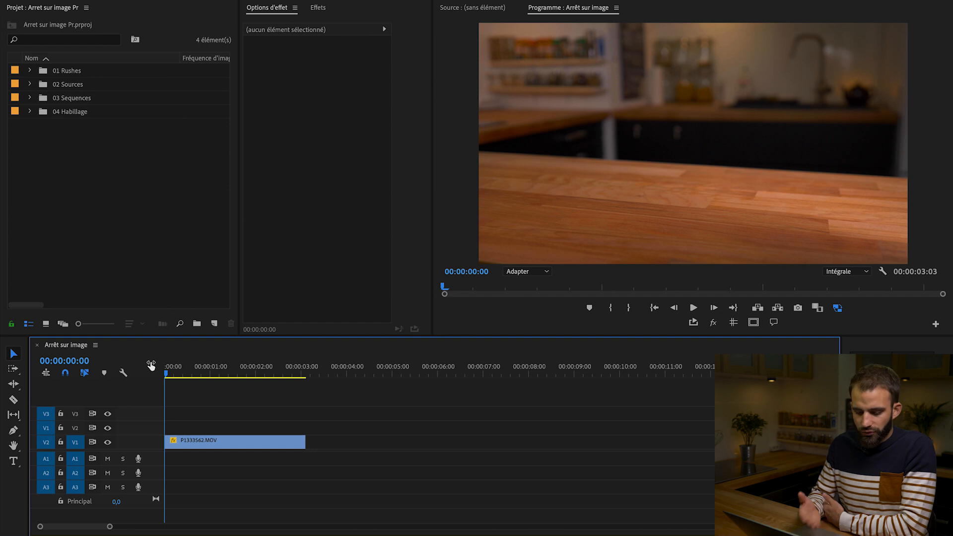
Review the clip P1333562.MOV and add a freeze frame (Ajouter l'arrêt sur image) to it at 00:00:00:13
key("space")
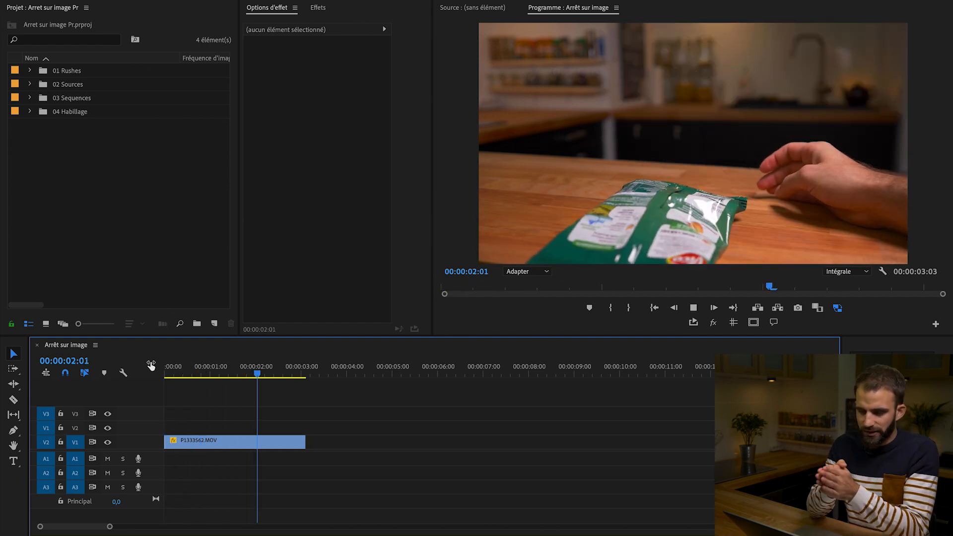
left_click_drag(170, 373, 191, 378)
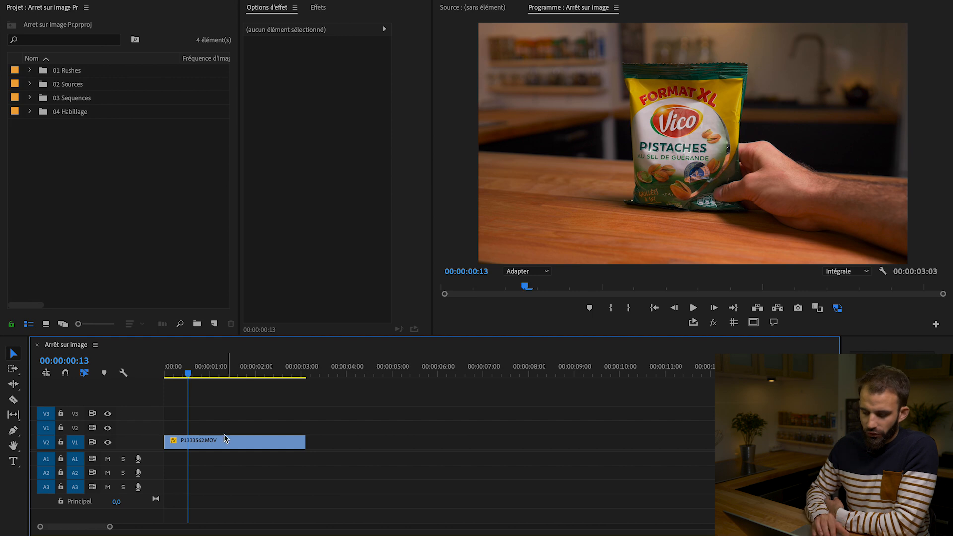
right_click(215, 443)
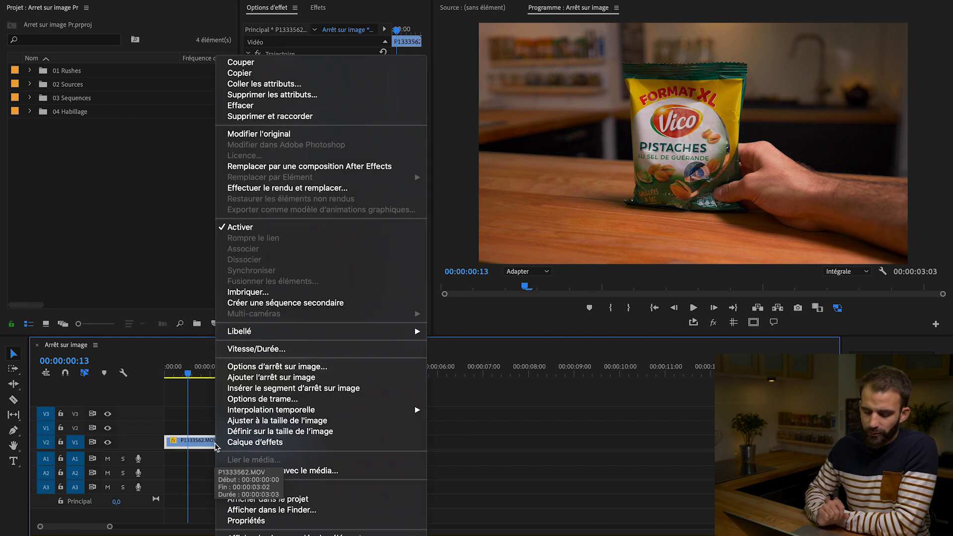
left_click(276, 378)
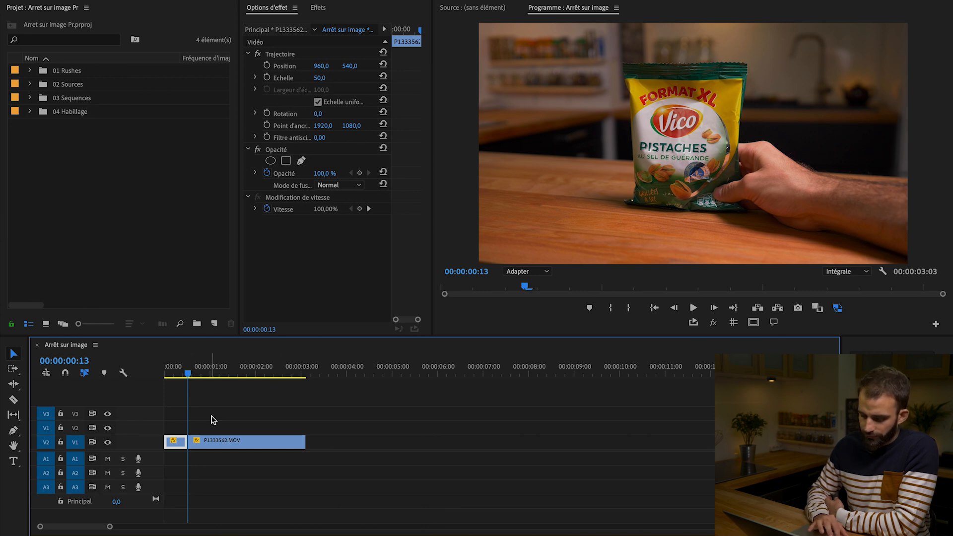
Play the sequence from its start and scrub across the cut to check the freeze frame
left_click_drag(196, 371, 147, 367)
key("space")
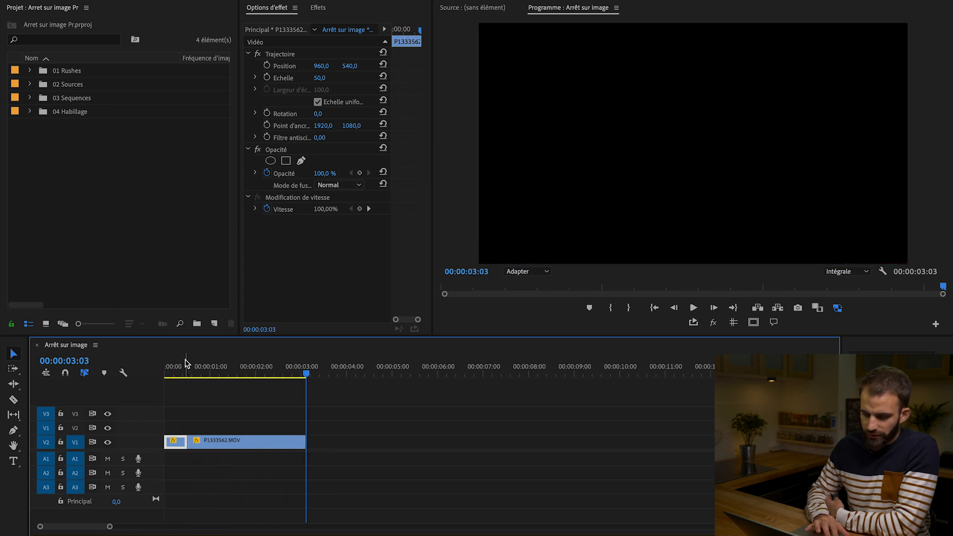
left_click_drag(199, 368, 276, 403)
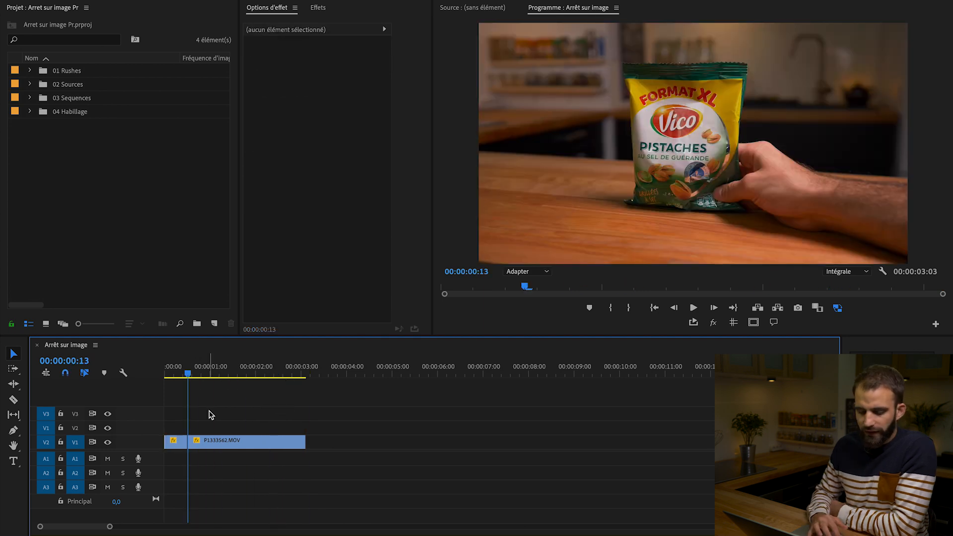
Test the frozen segment's adjustable length by shortening it and extending its end to 00:00:21:19
key("=")
left_click_drag(262, 415, 347, 491)
mouse_move(233, 381)
left_mouse_down()
mouse_move(308, 374)
mouse_move(233, 383)
left_mouse_up()
left_click_drag(447, 441, 269, 436)
key("minus")
key("minus")
left_click_drag(190, 441, 659, 440)
left_click_drag(236, 379, 541, 415)
key("minus")
key("minus")
key("minus")
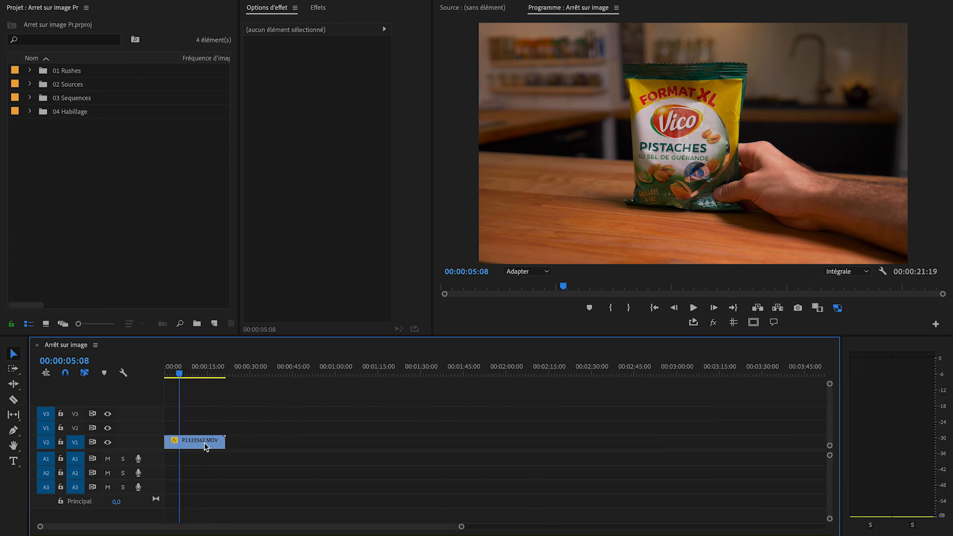
Try pulling the frozen segment away, scrub through the moving segment before it and try to lengthen that segment
left_click_drag(198, 446, 508, 443)
left_click_drag(529, 373, 688, 399)
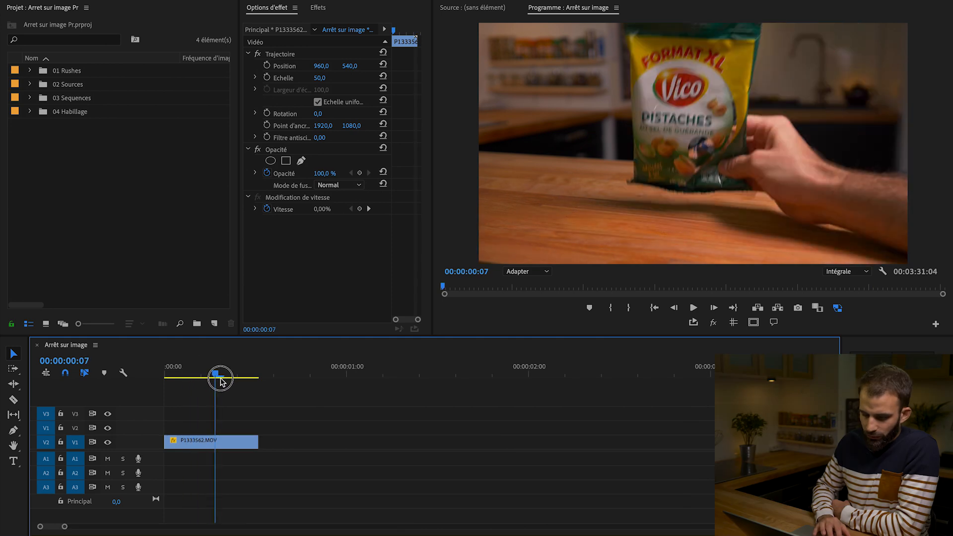
left_click_drag(219, 377, 224, 383)
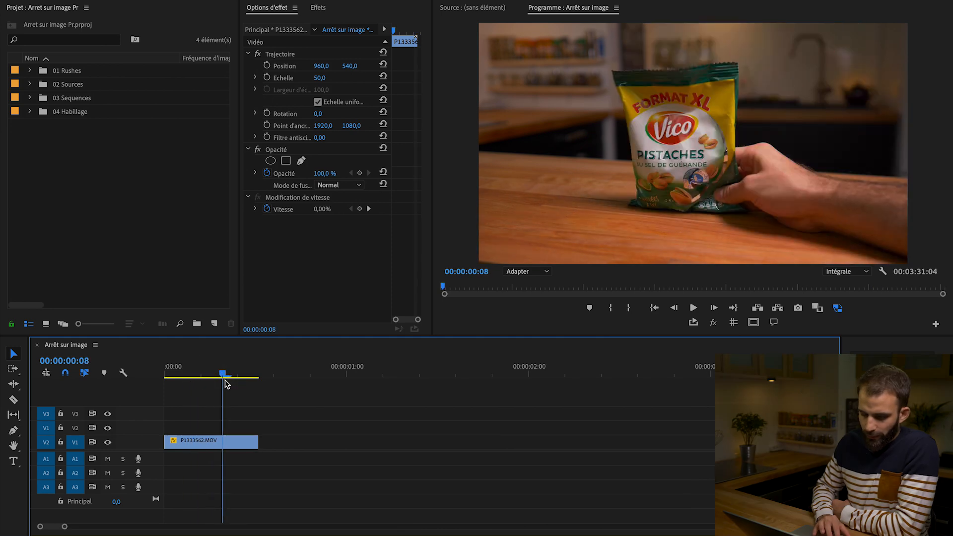
left_click_drag(256, 439, 557, 442)
left_click_drag(248, 371, 286, 378)
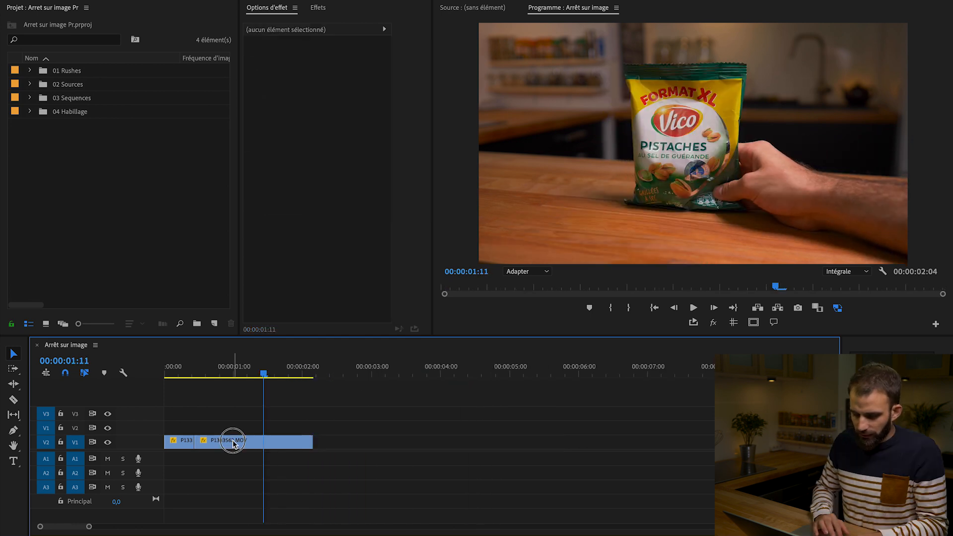
Try changing the position and scale of the second P1333562.MOV segment
left_click(234, 443)
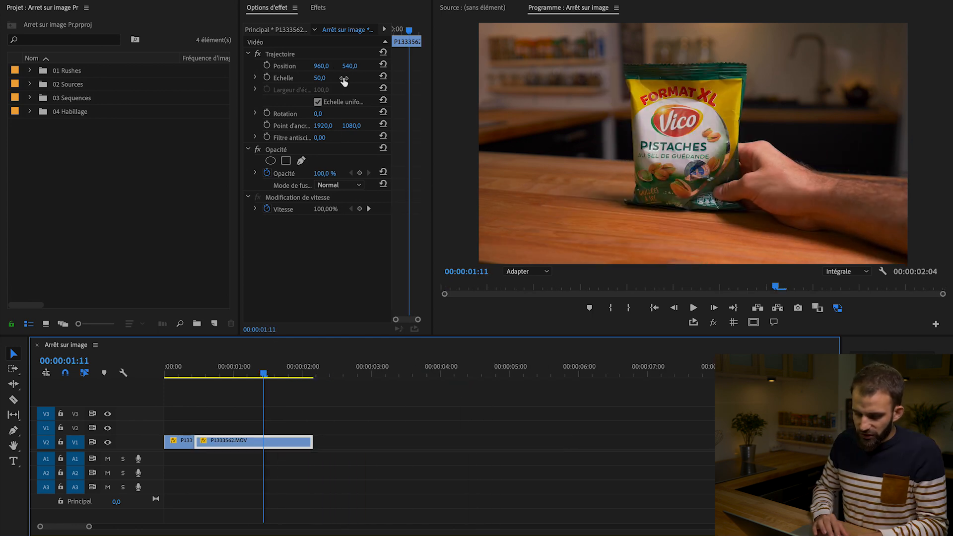
left_click_drag(323, 65, 250, 65)
left_click_drag(320, 78, 396, 113)
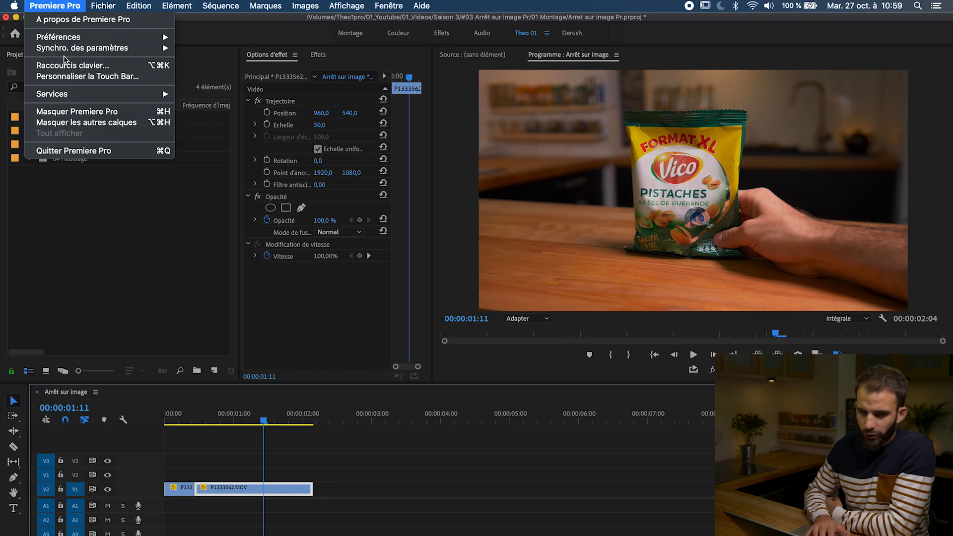
Look up the keyboard shortcut of Ajouter l'arrêt sur image by searching the shortcut list for "arrêt sur image"
left_click(65, 63)
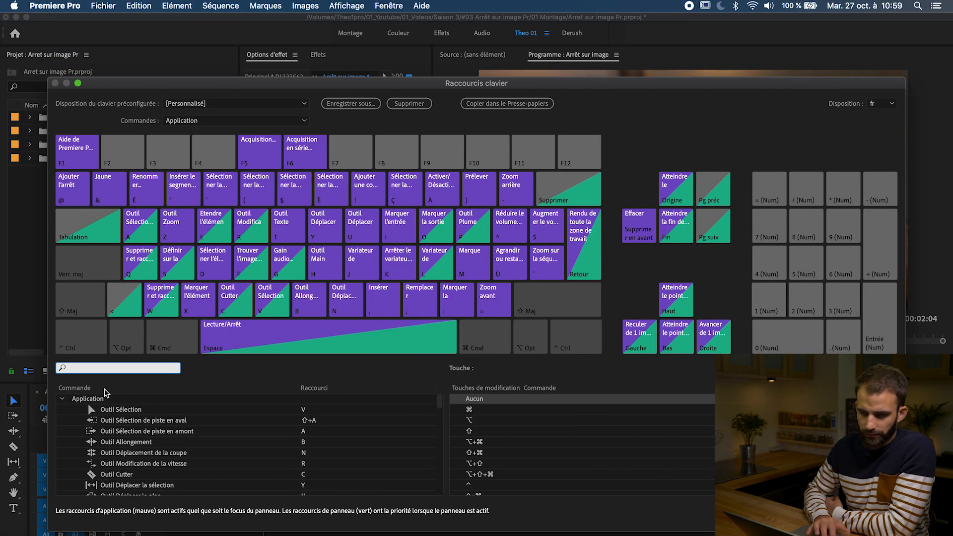
type("arrê")
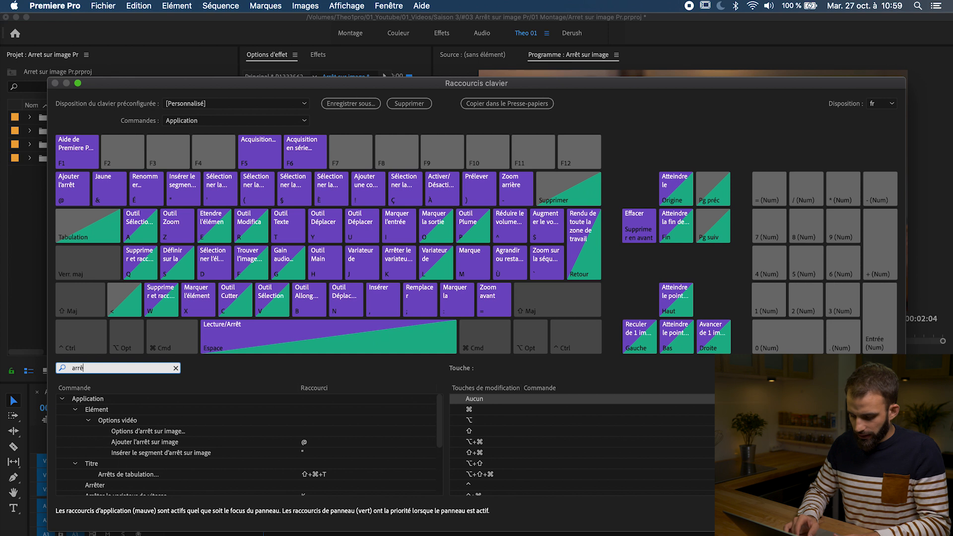
type("t sur ima")
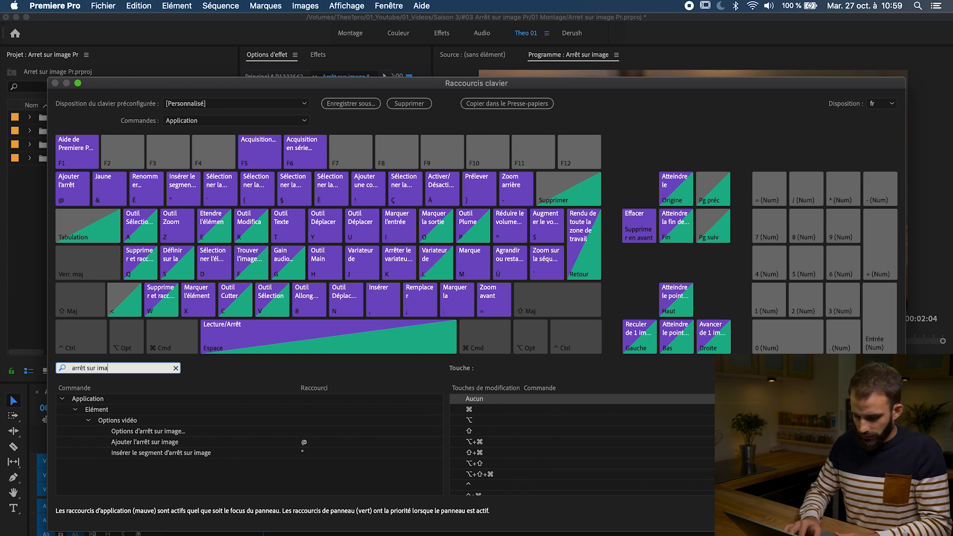
type("ge")
left_click(132, 443)
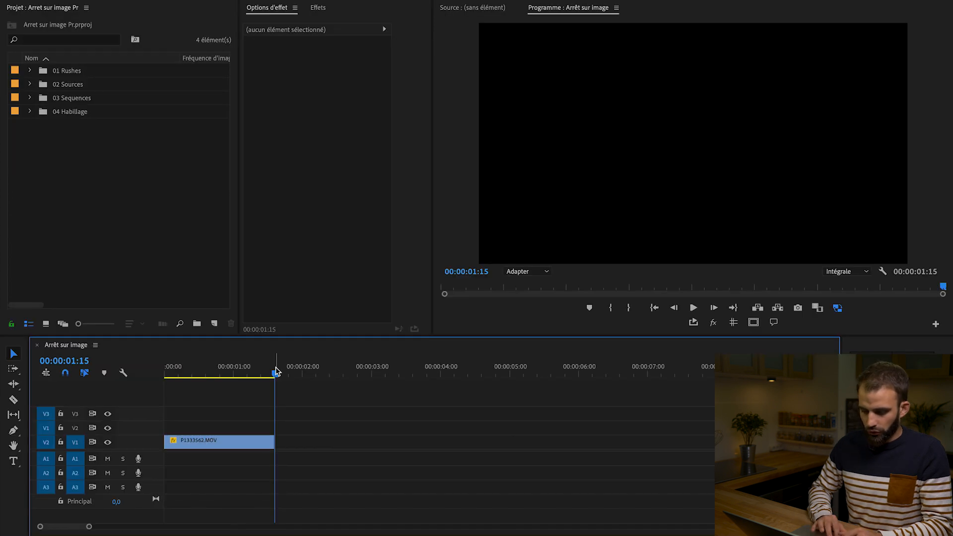
Try adding a freeze frame (Ajouter l'arrêt sur image) to P1333562.MOV at 00:00:00:11
left_click_drag(276, 367, 195, 366)
right_click(225, 445)
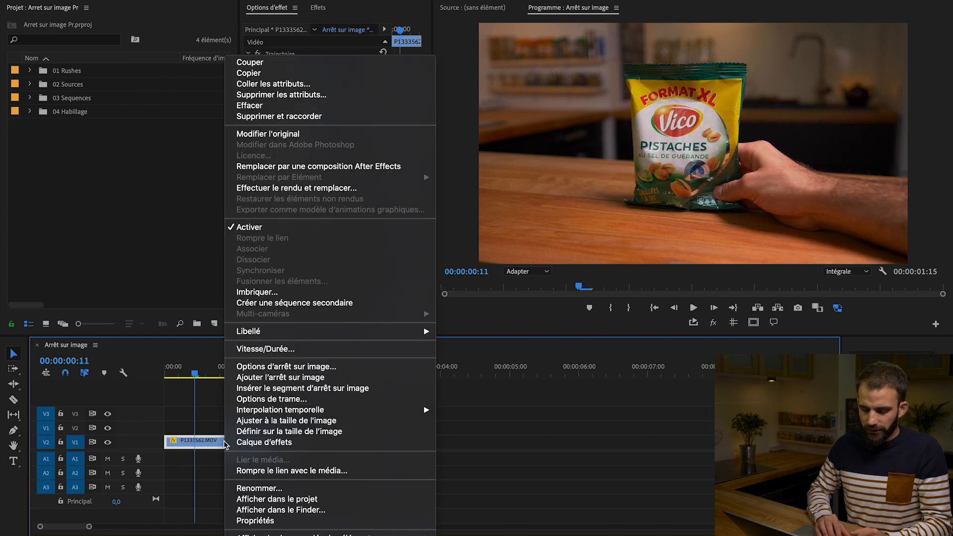
left_click(271, 378)
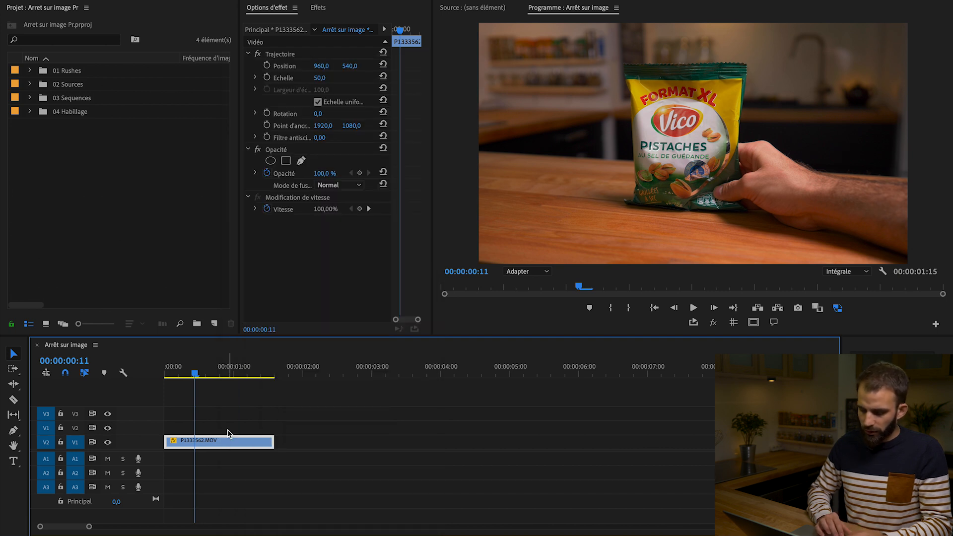
Preview P1333584.MOV and insert a freeze-frame segment (Insérer le segment d'arrêt sur image) at 00:00:00:16
key("space")
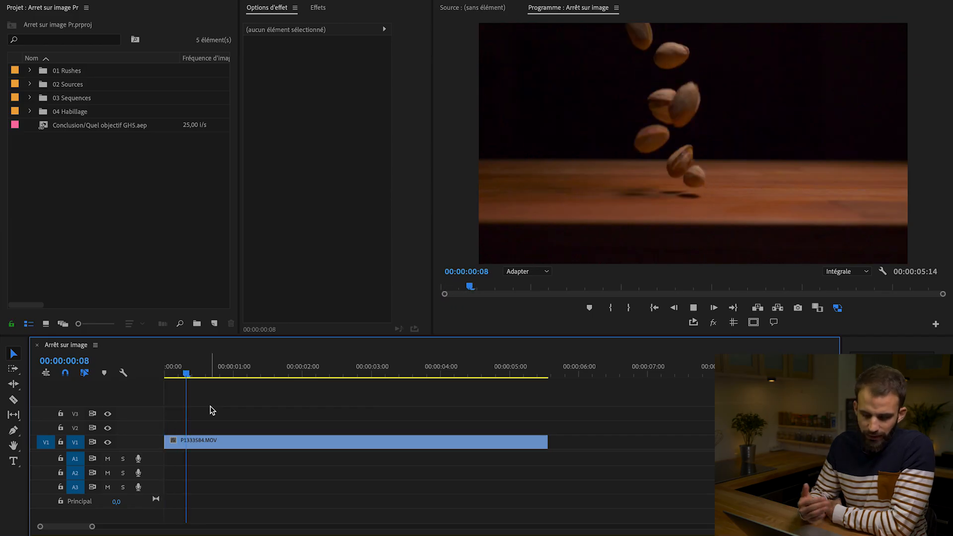
left_click_drag(177, 368, 211, 393)
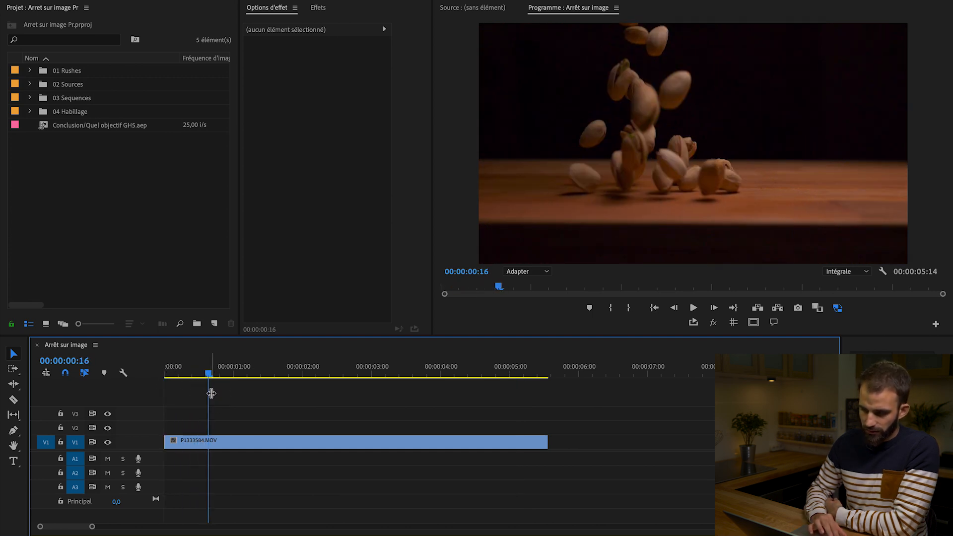
right_click(232, 443)
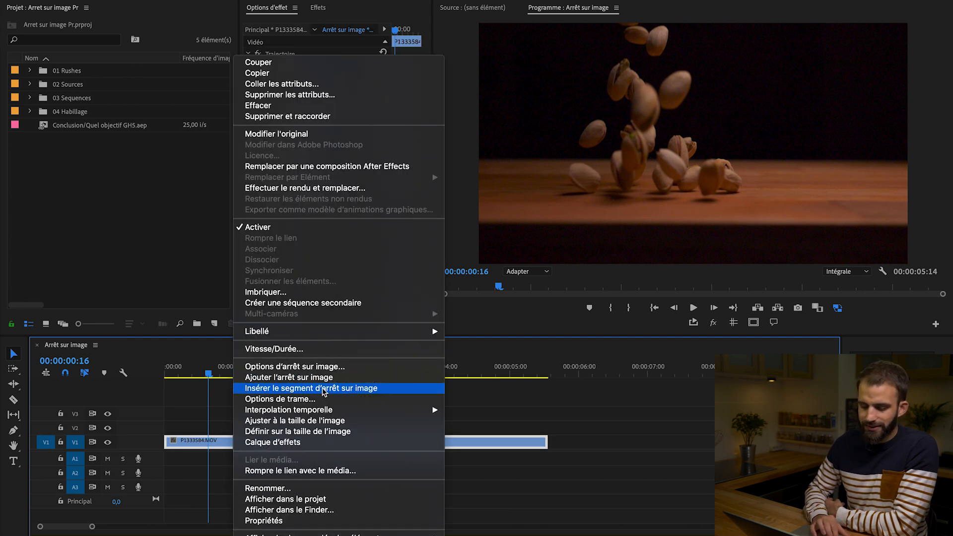
left_click(379, 390)
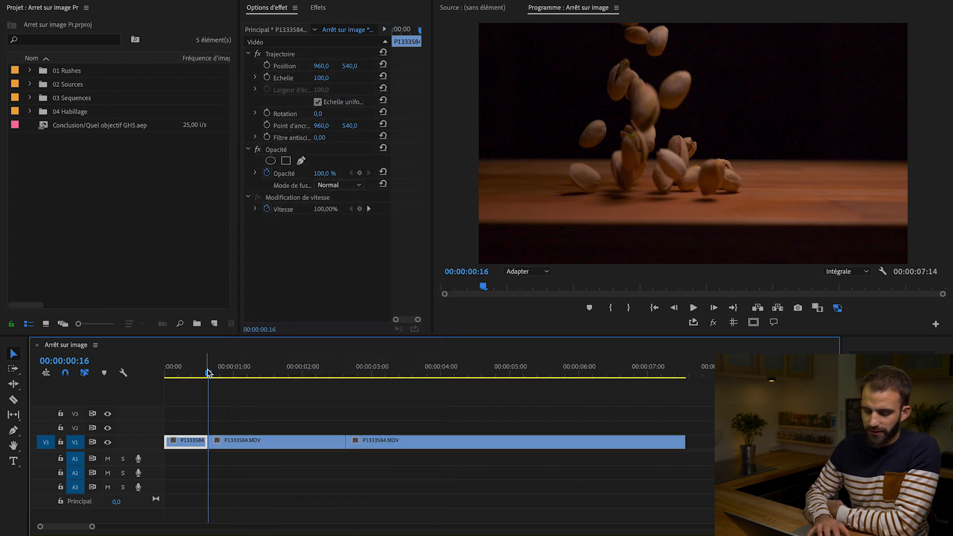
Scrub over the inserted freeze segment and extend its end to about 4.4 seconds on the timeline
left_click_drag(209, 373, 265, 389)
left_click_drag(340, 441, 489, 442)
left_click_drag(278, 444, 505, 455)
Try a horizontal position of 1197, a scale of 240 and a rotation of -142° on the freeze segment, and undo them
left_click(392, 449)
left_click_drag(321, 65, 283, 114)
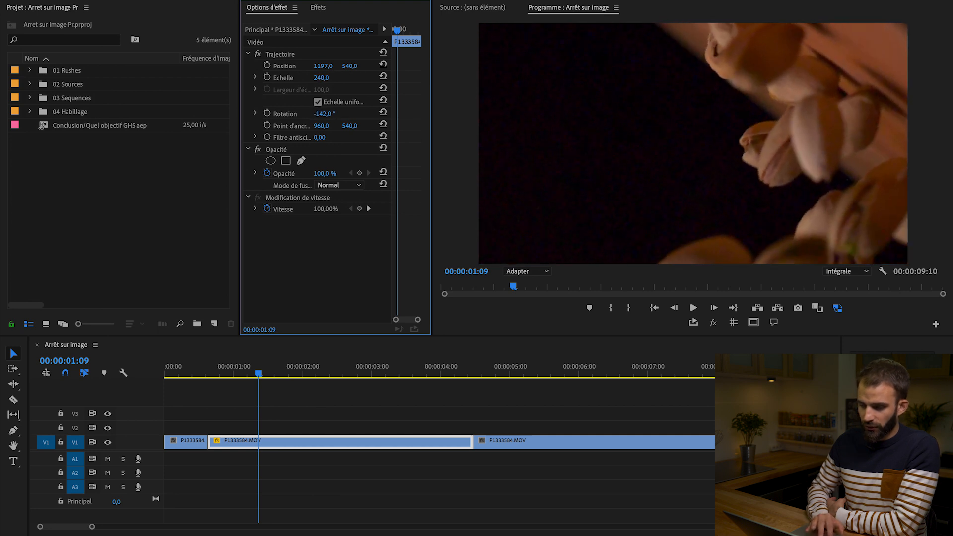
key("ctrl+z")
key("ctrl+z")
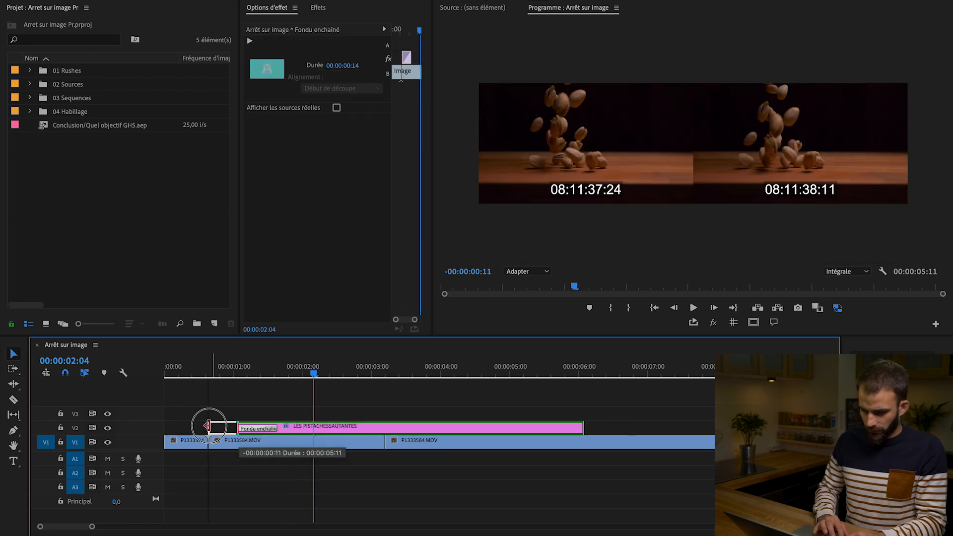
Align the LES PISTACHES SAUTANTES title's start with the freeze segment and lengthen its opening Fondu enchaîné to 00:00:00:21
left_click_drag(207, 421, 265, 427)
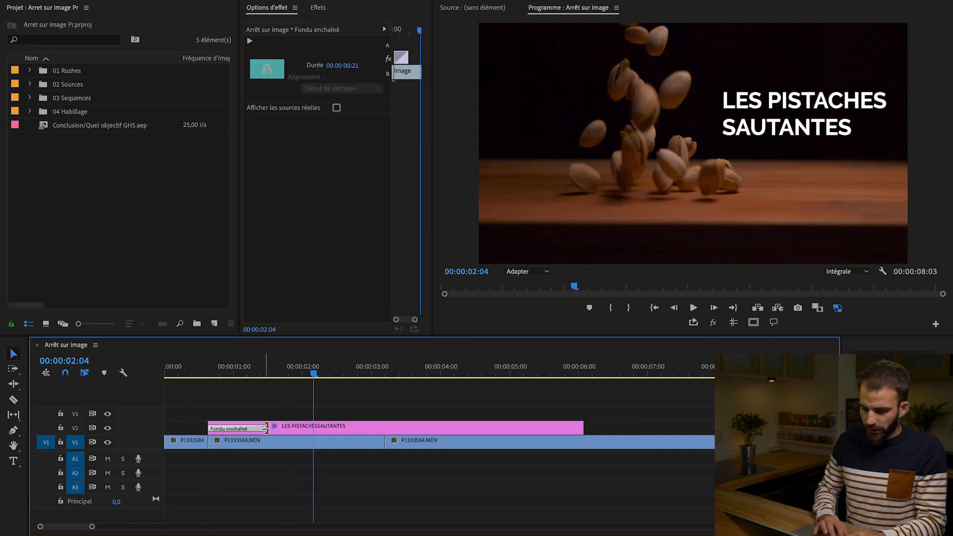
left_click(289, 415)
Copy the opening Fondu enchaîné to the title's end and trim the title to end at about 00:00:03:18
left_click(250, 431)
key("super+c")
left_click(589, 425)
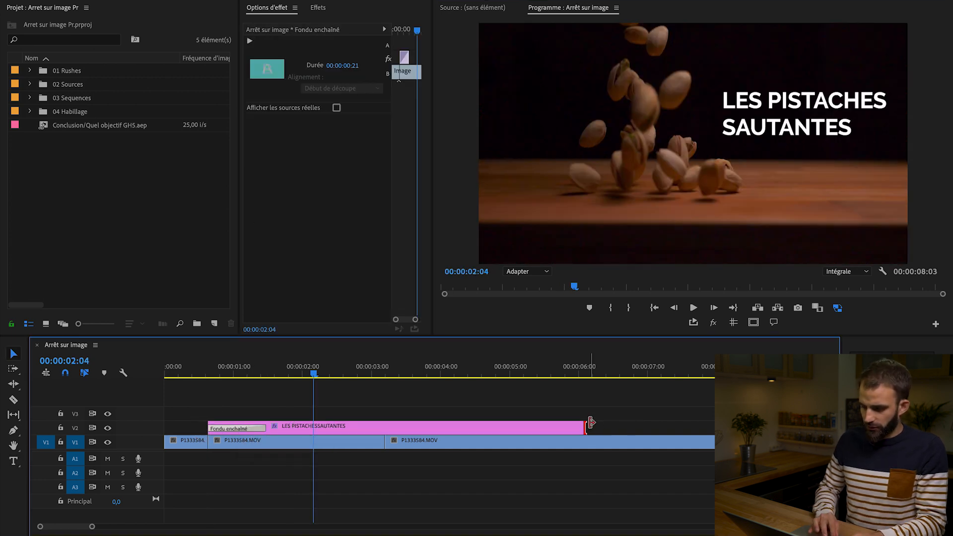
key("super+v")
left_click_drag(589, 426, 424, 430)
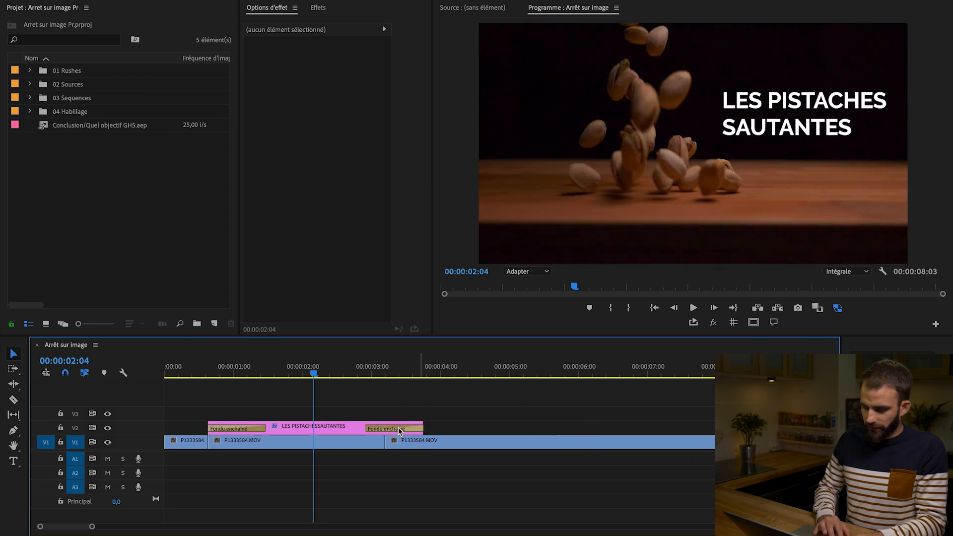
Play the sequence from the start to check the fading title over the freeze segment
left_click_drag(221, 368, 158, 370)
key("space")
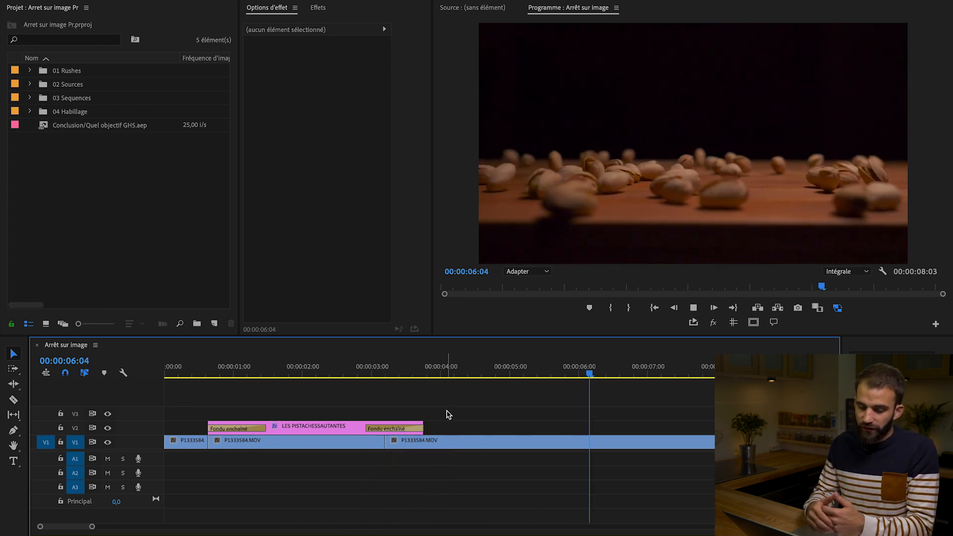
Look up the keyboard shortcut of Insérer le segment d'arrêt sur image by searching the shortcut list for "arrêt"
left_click(57, 6)
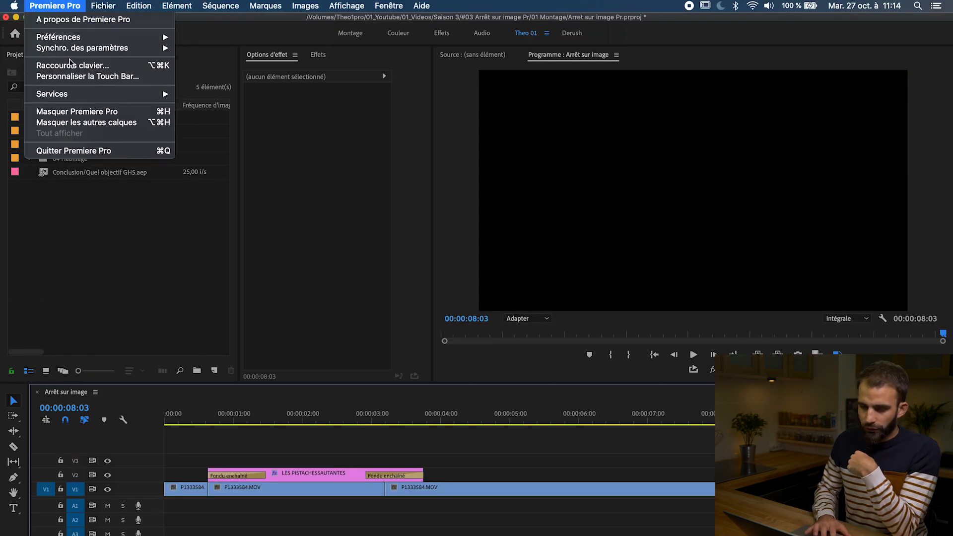
left_click(70, 66)
type("arrêt")
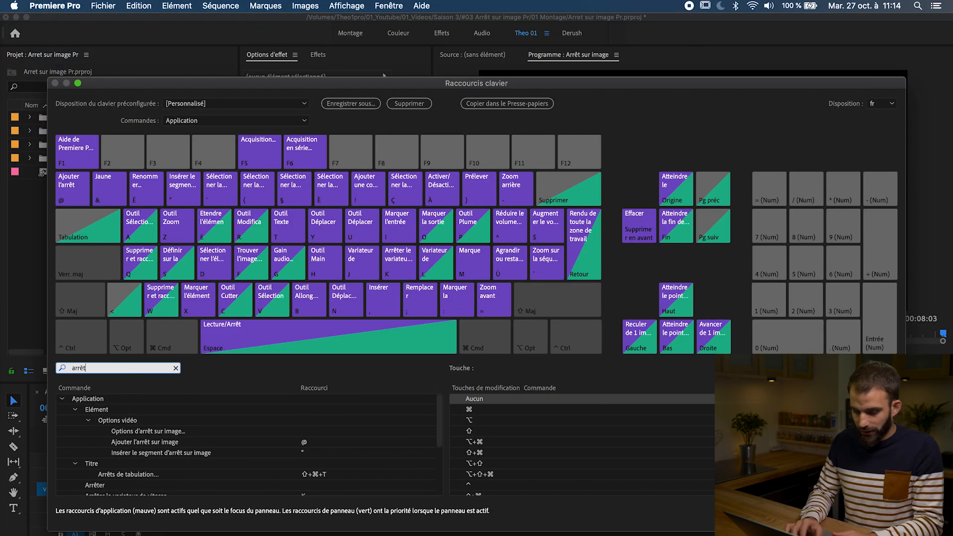
left_click(304, 453)
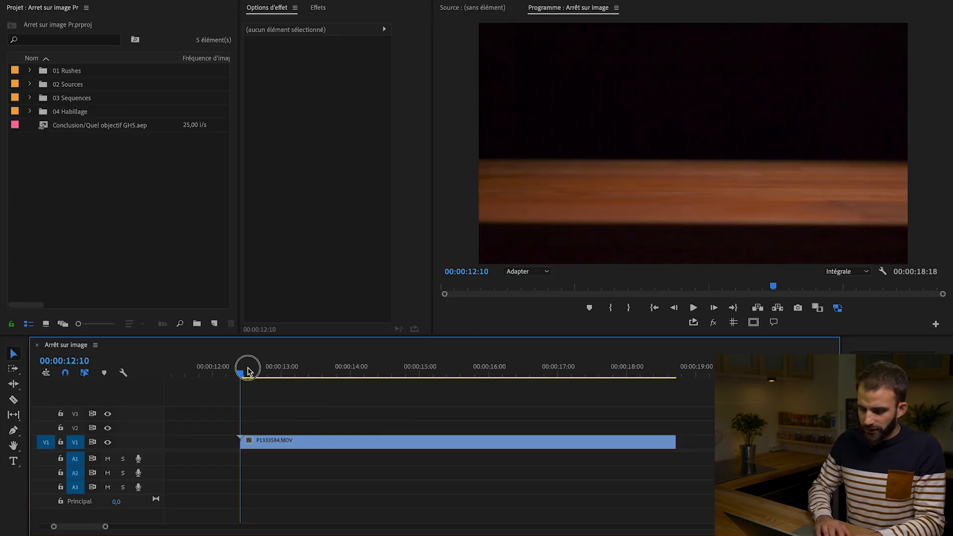
Insert a freeze-frame segment in the second P1333584.MOV clip at 00:00:13:19 and scrub through the result
left_click_drag(288, 378, 340, 382)
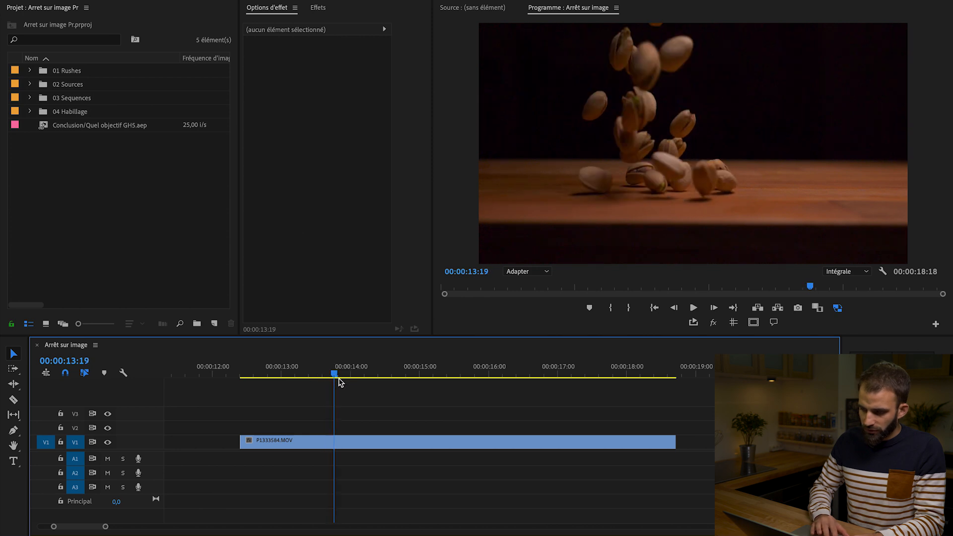
right_click(383, 448)
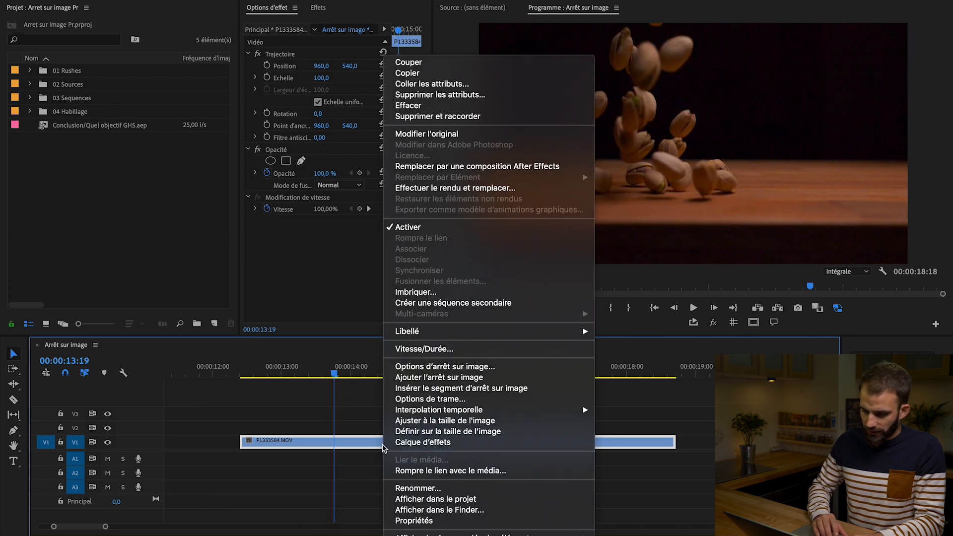
left_click(421, 389)
left_click_drag(341, 372, 499, 417)
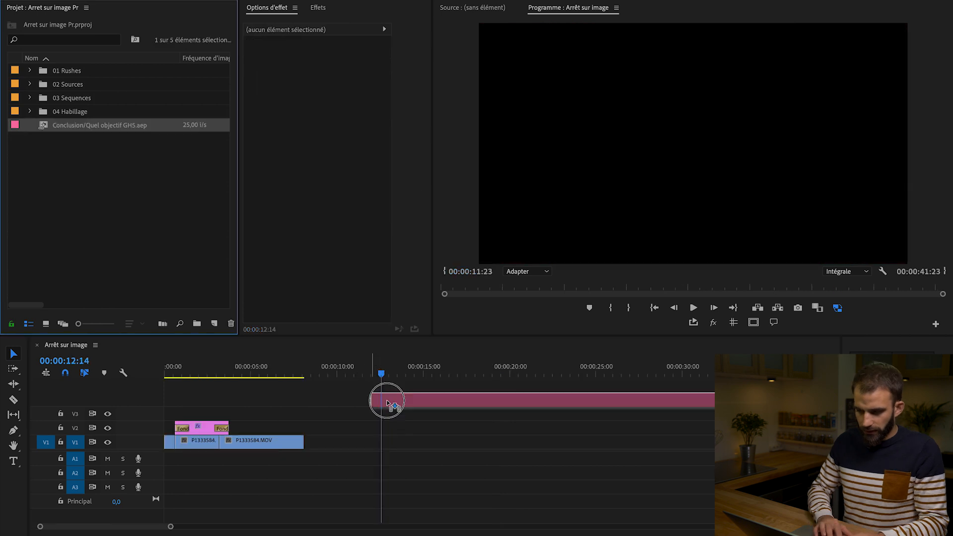
Place the composition Conclusion/Quel objectif GH5.aep on track V1 at about 00:00:13:09, after the pistachio clips
left_click_drag(385, 398, 394, 447)
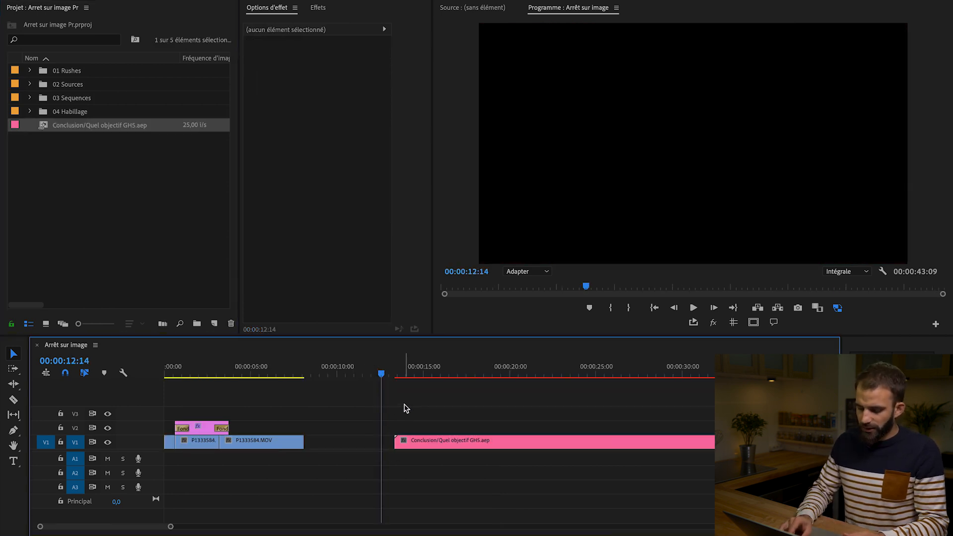
Insert a freeze-frame segment in the Conclusion/Quel objectif GH5.aep clip at 00:00:15:22
key("minus")
left_click_drag(293, 366, 375, 381)
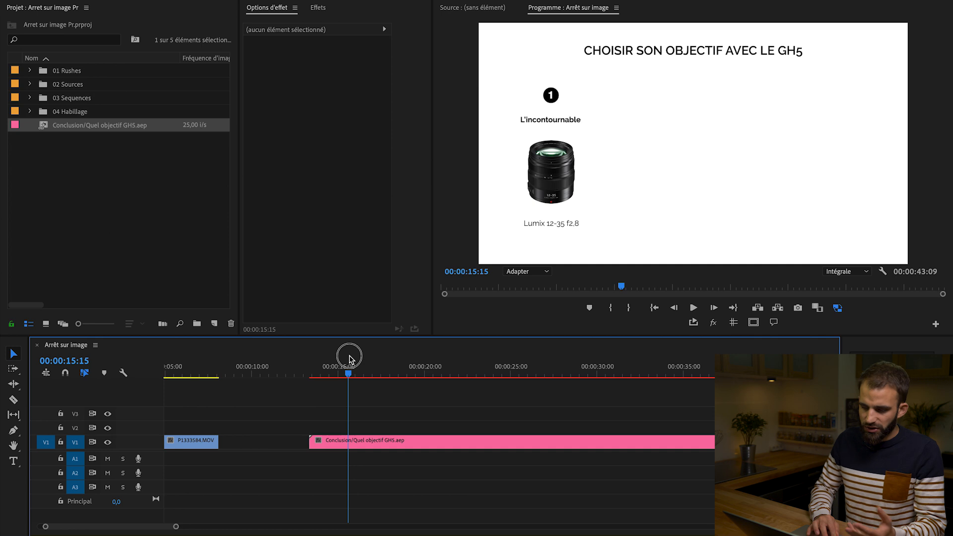
mouse_move(349, 357)
left_mouse_down()
mouse_move(332, 352)
mouse_move(373, 356)
mouse_move(354, 342)
left_mouse_up()
left_click(378, 444)
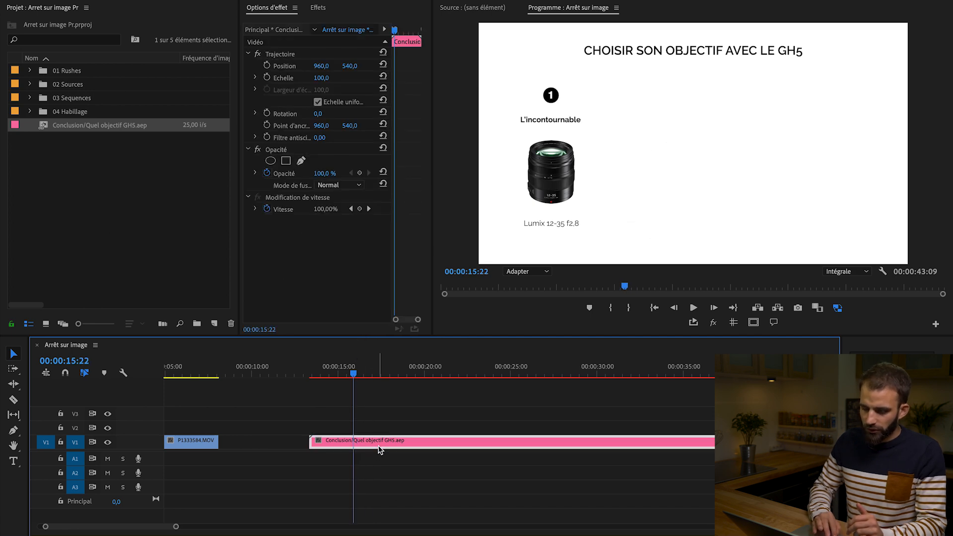
right_click(379, 444)
left_click(422, 389)
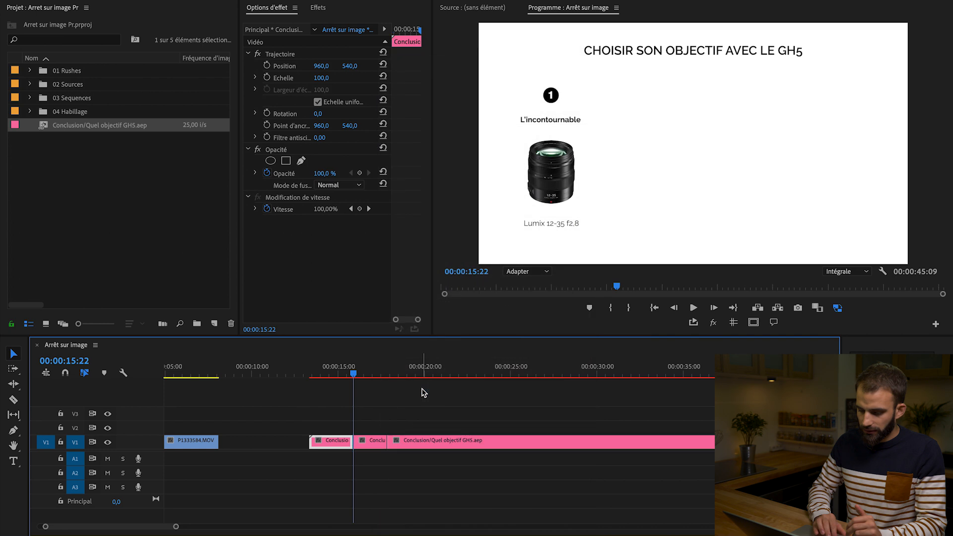
Shift the composition's remaining part later on V1, extend the freeze segment to meet it, and scrub through the result
left_click_drag(338, 371, 403, 380)
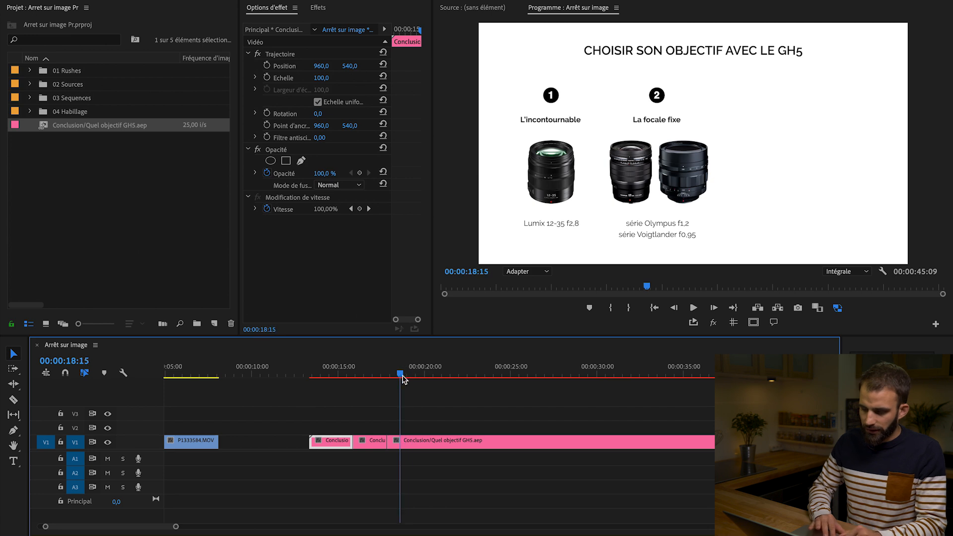
left_click_drag(434, 453, 479, 444)
left_click_drag(383, 446, 432, 445)
left_click_drag(318, 374, 475, 392)
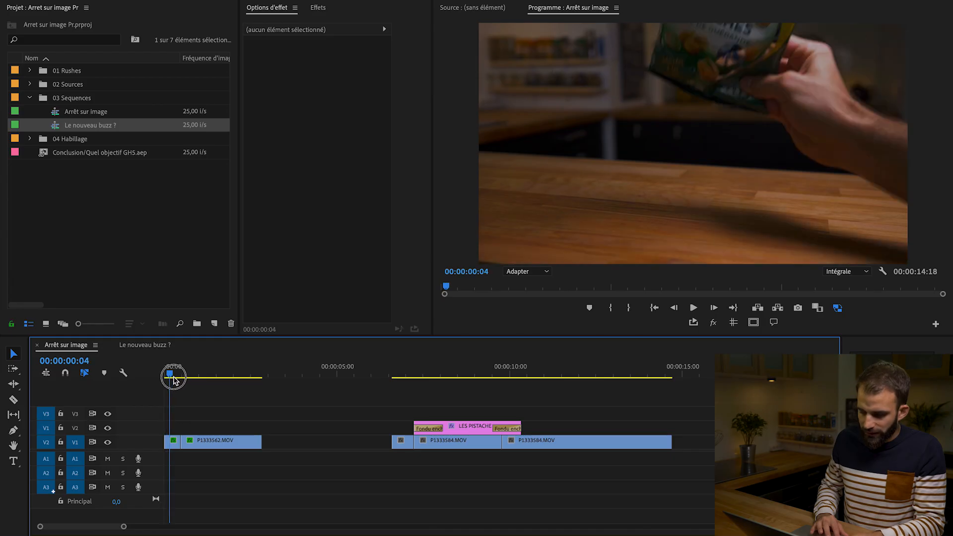
Nest the two P1333562.MOV clips at the start of the sequence into one nested sequence
left_click_drag(175, 376, 166, 460)
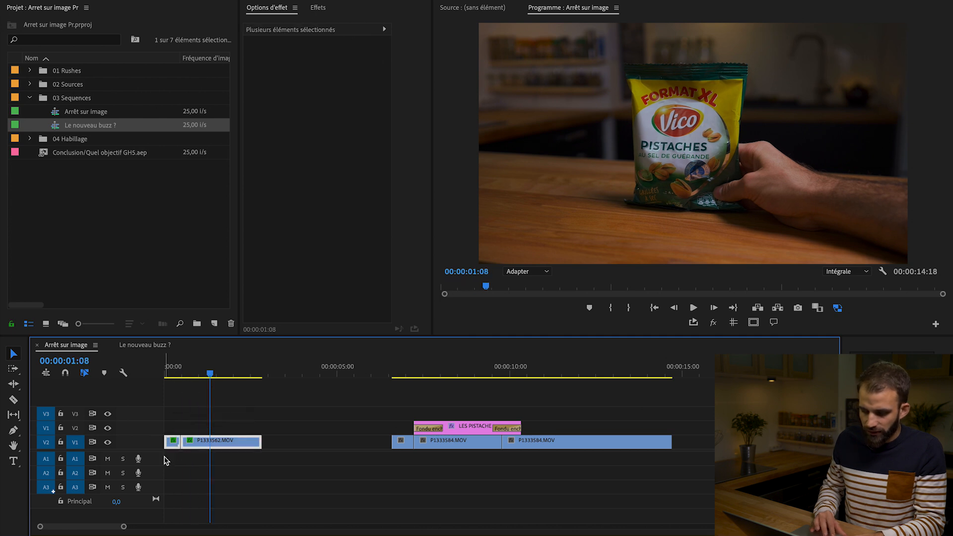
right_click(191, 448)
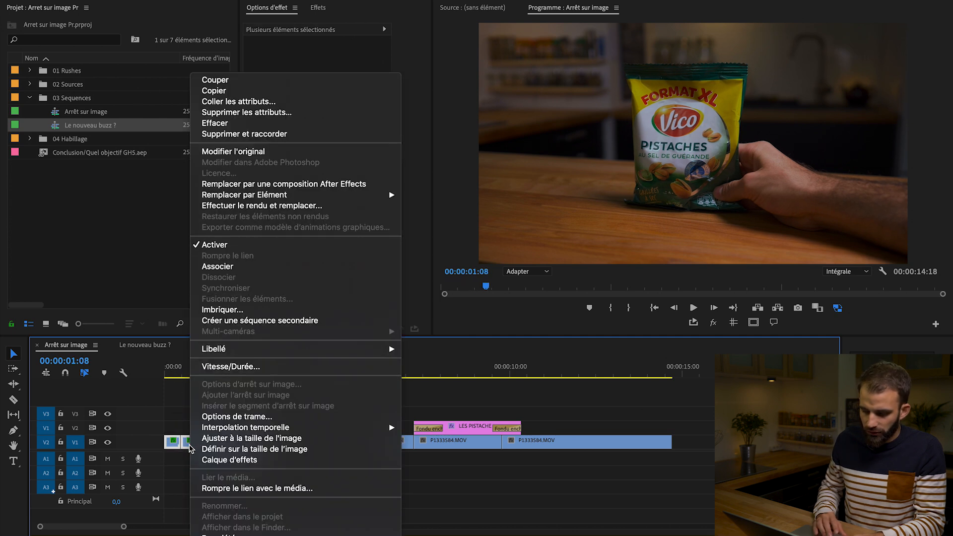
left_click(250, 313)
left_click(502, 273)
Animate Echelle on Séquence imbriquée 03 with keyframes from 100 at its start to a larger scale at its end, and play it back
left_click_drag(185, 370, 149, 369)
left_click(180, 442)
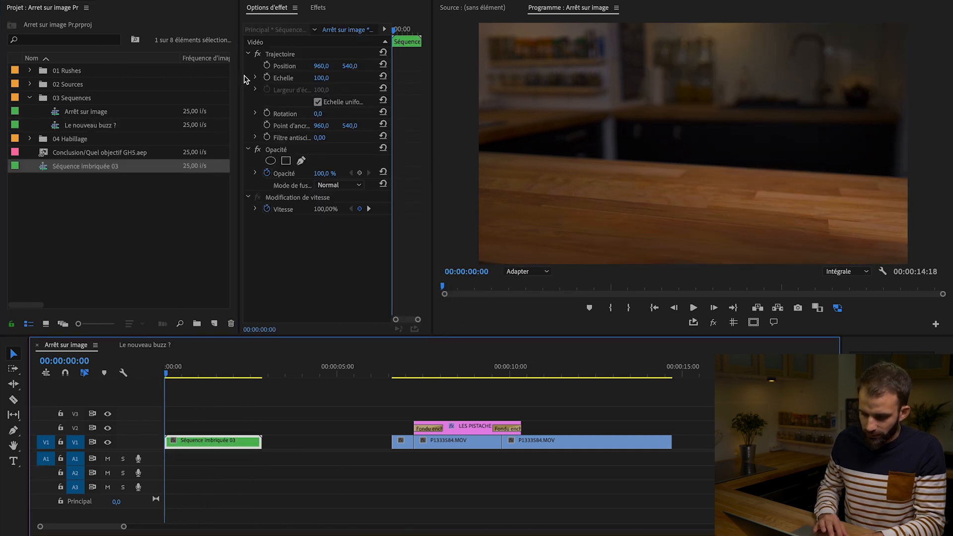
left_click(266, 82)
left_click(260, 372)
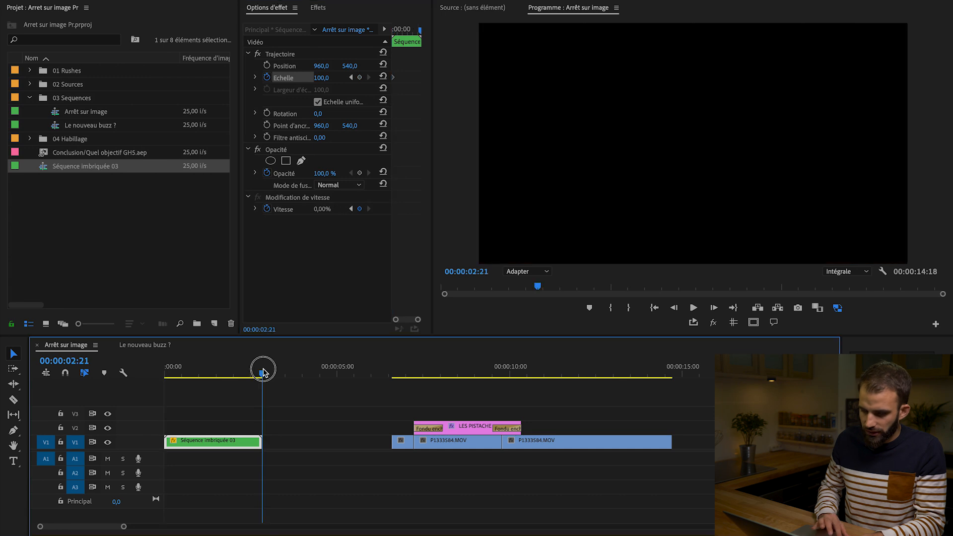
left_click_drag(323, 78, 342, 78)
left_click_drag(251, 371, 140, 370)
key("space")
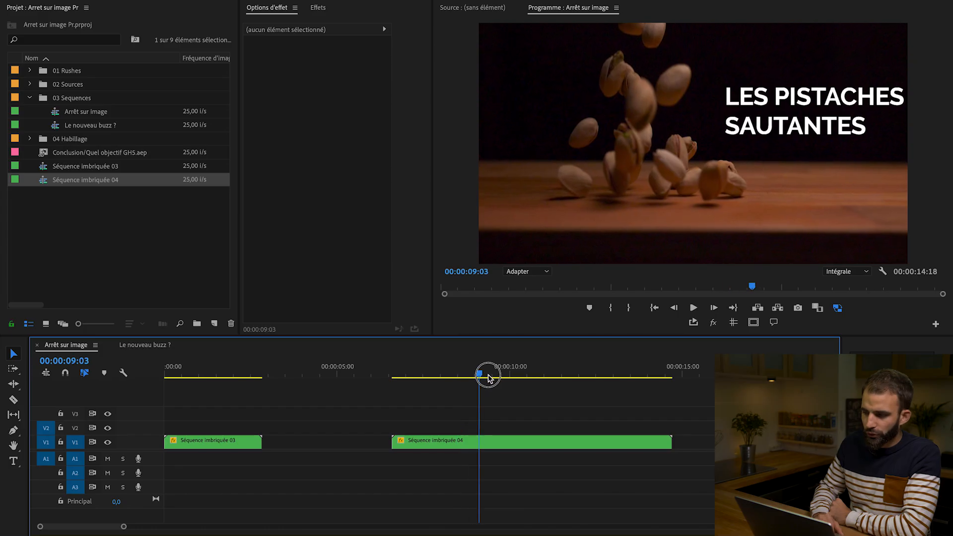
Park the playhead at 00:00:09:04 and move the export-frame control to the end of the Program monitor's second control row
mouse_move(487, 373)
left_mouse_down()
mouse_move(466, 372)
mouse_move(481, 377)
left_mouse_up()
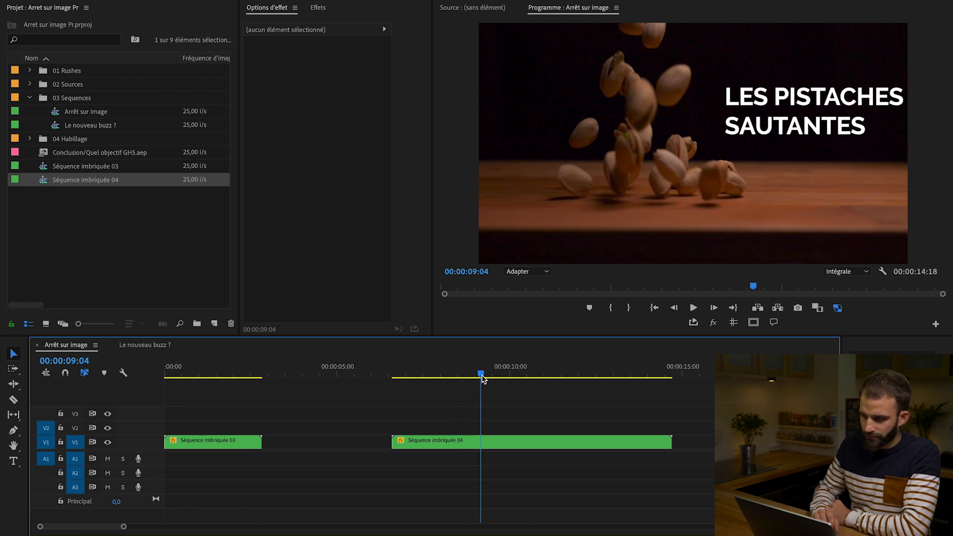
left_click(799, 309)
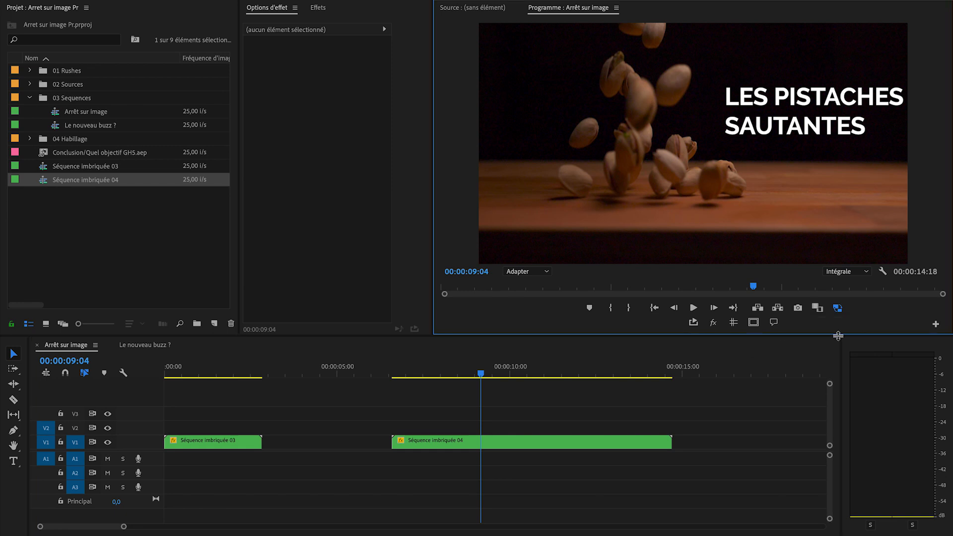
left_click(936, 327)
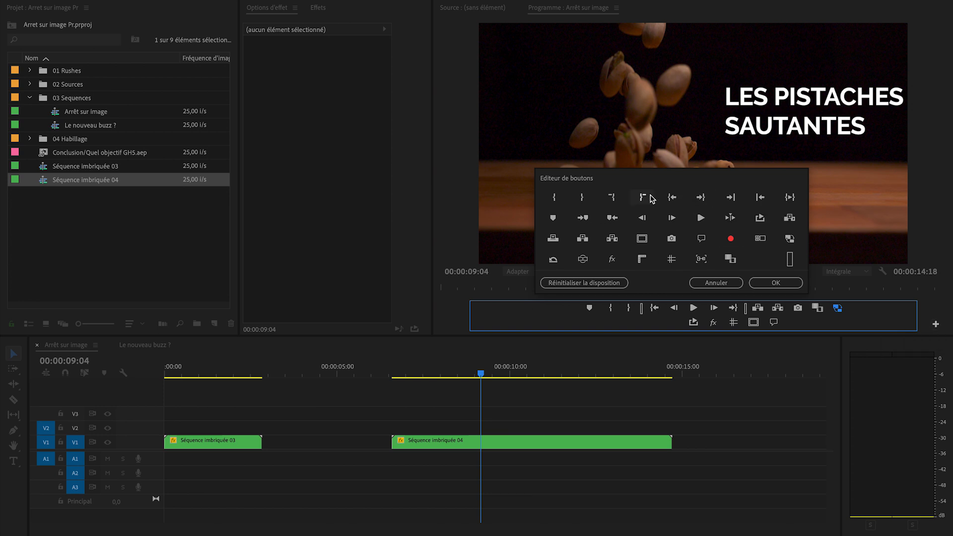
left_click_drag(673, 240, 796, 329)
left_click(776, 284)
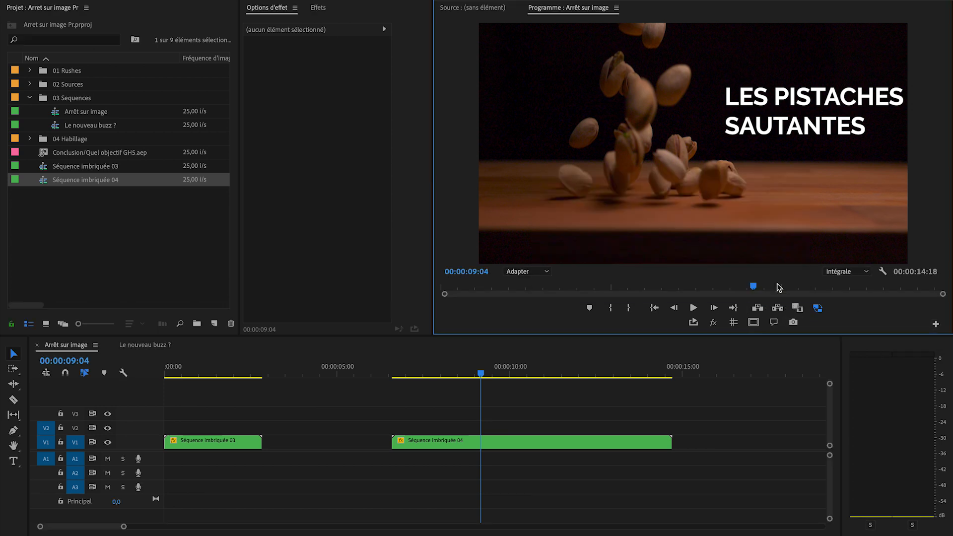
Start exporting the current frame, naming the image Vignette Youtube and keeping the JPEG format
left_click(794, 323)
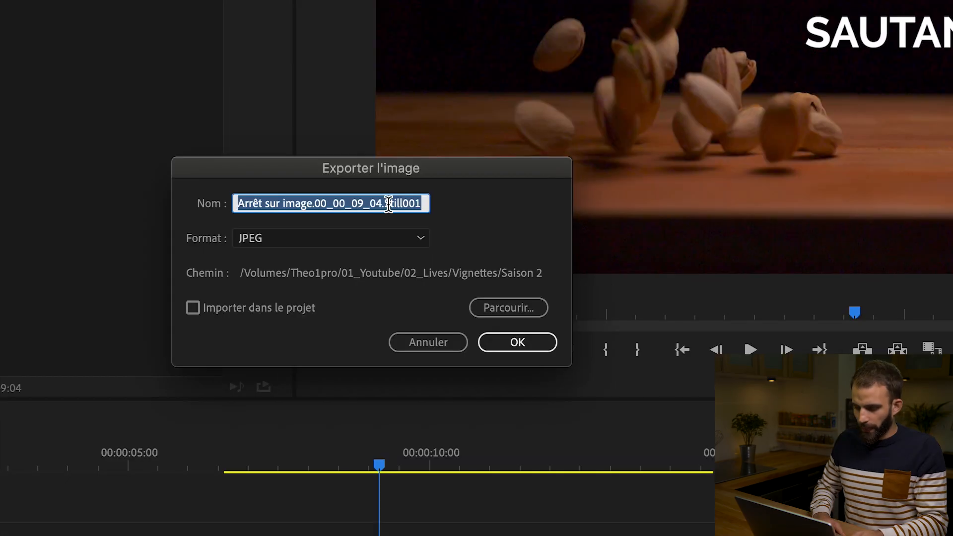
type("Vigne")
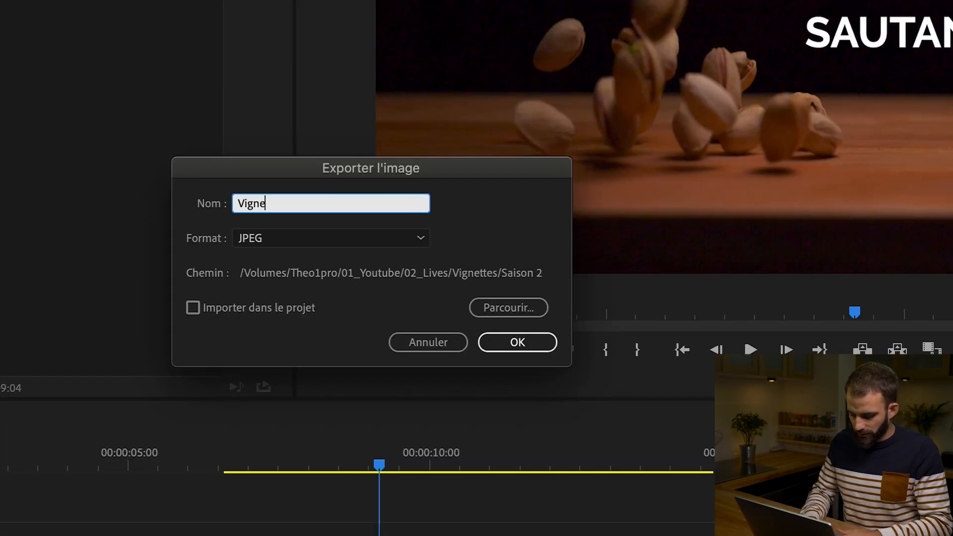
type("tte Youtube")
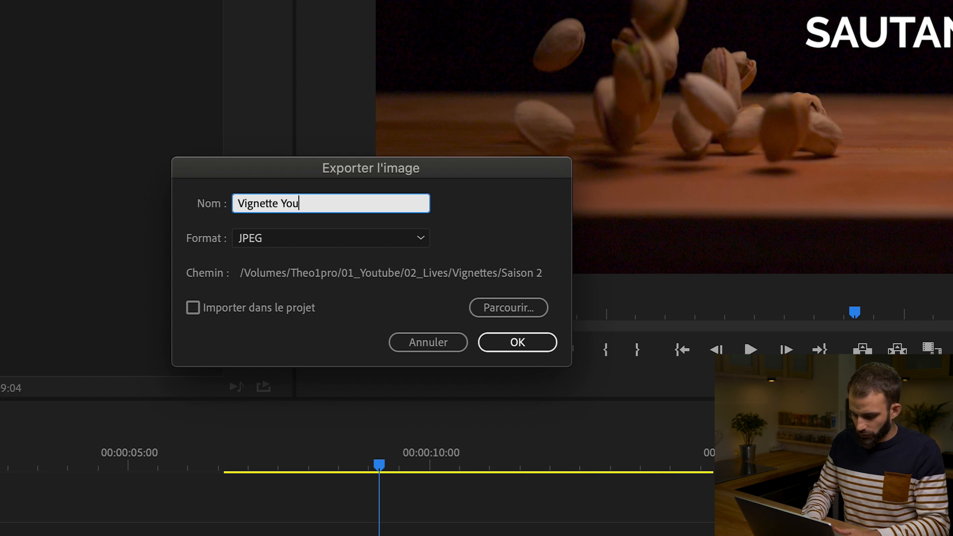
left_click(318, 238)
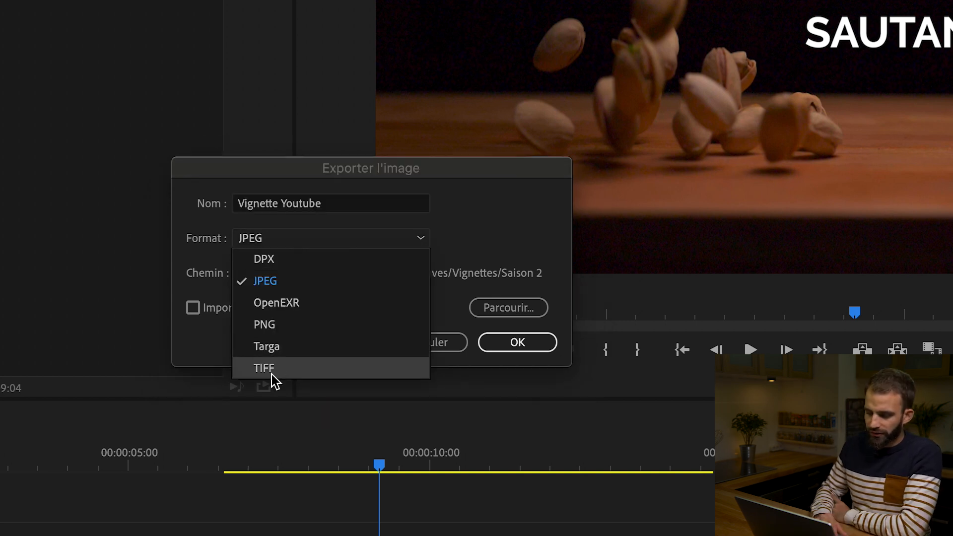
left_click(287, 287)
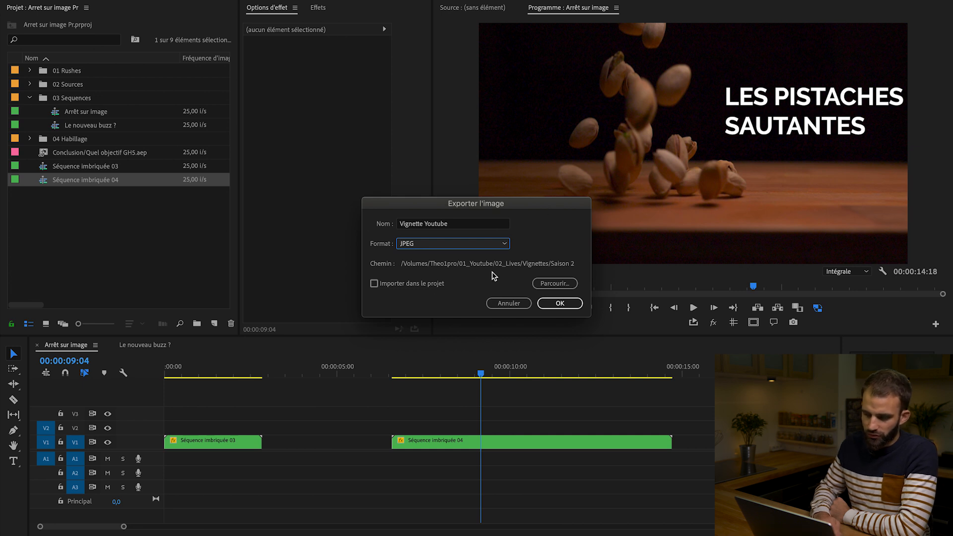
Choose the Bureau folder as the destination, export the image, and preview Vignette Youtube.jpg in the Finder
left_click(556, 286)
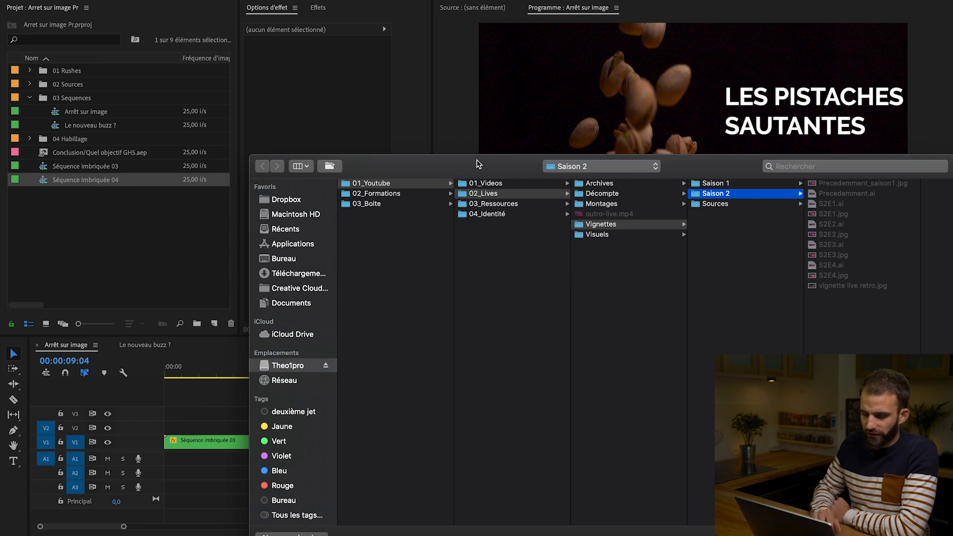
left_click_drag(477, 164, 331, 40)
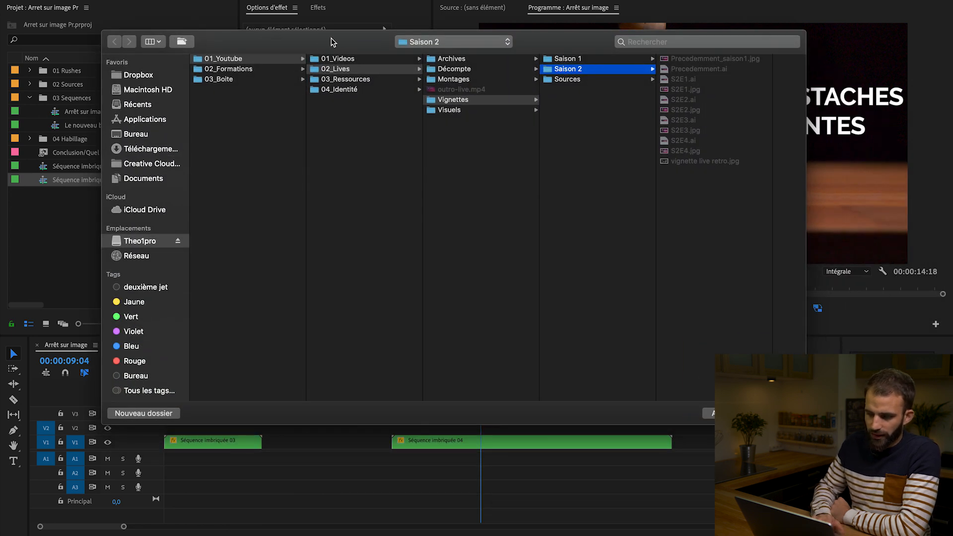
left_click(143, 134)
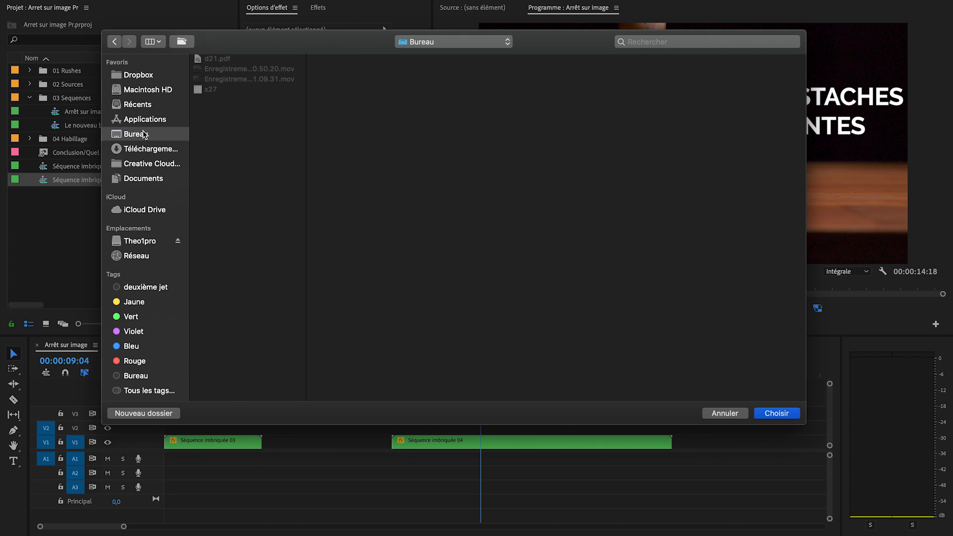
left_click(782, 416)
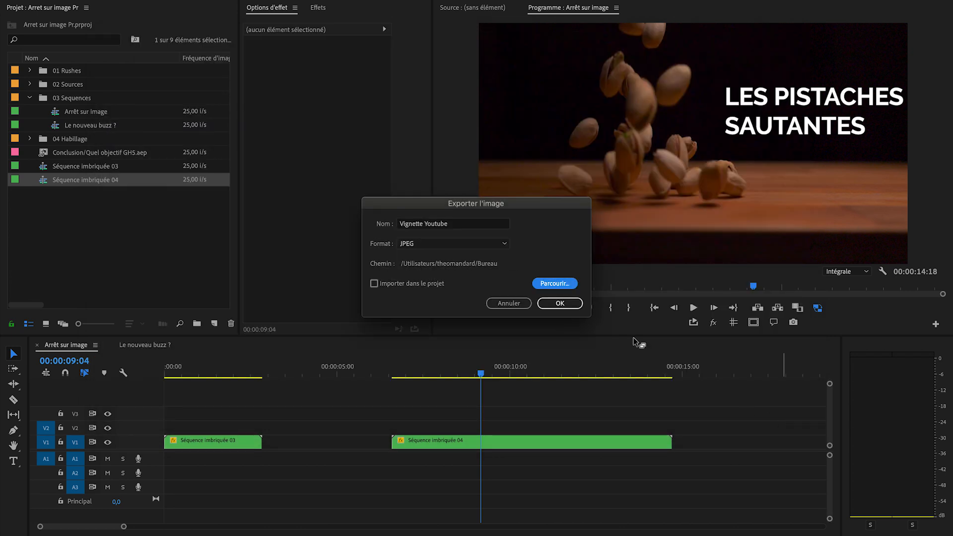
left_click(561, 304)
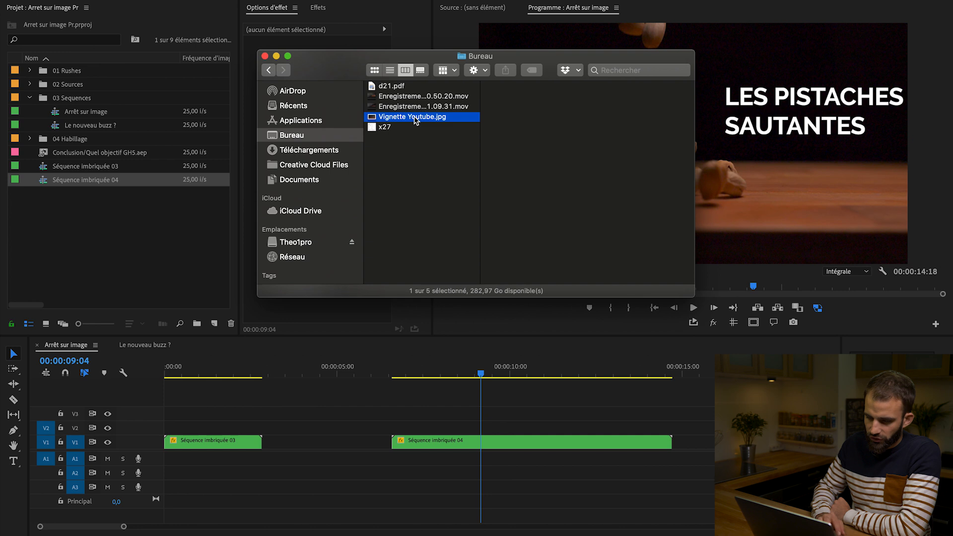
left_click(414, 117)
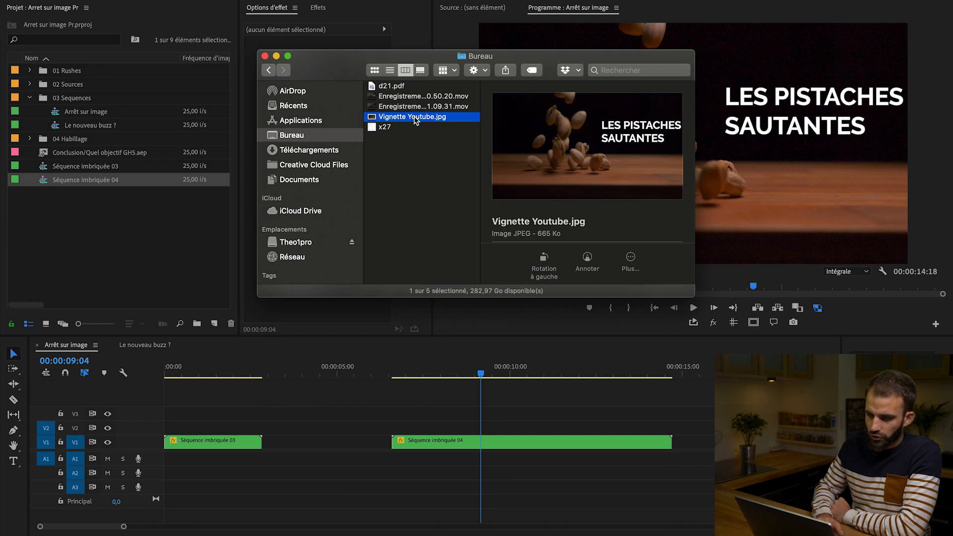
key("space")
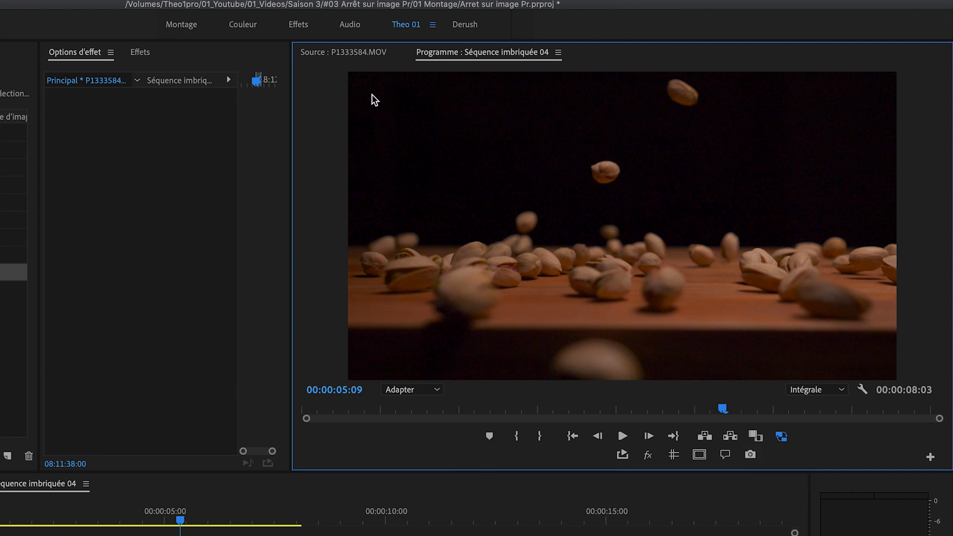
Show the source clip P1333584.MOV in the Source monitor and scrub it to 08:11:37:21
left_click(354, 54)
left_click_drag(458, 437, 589, 445)
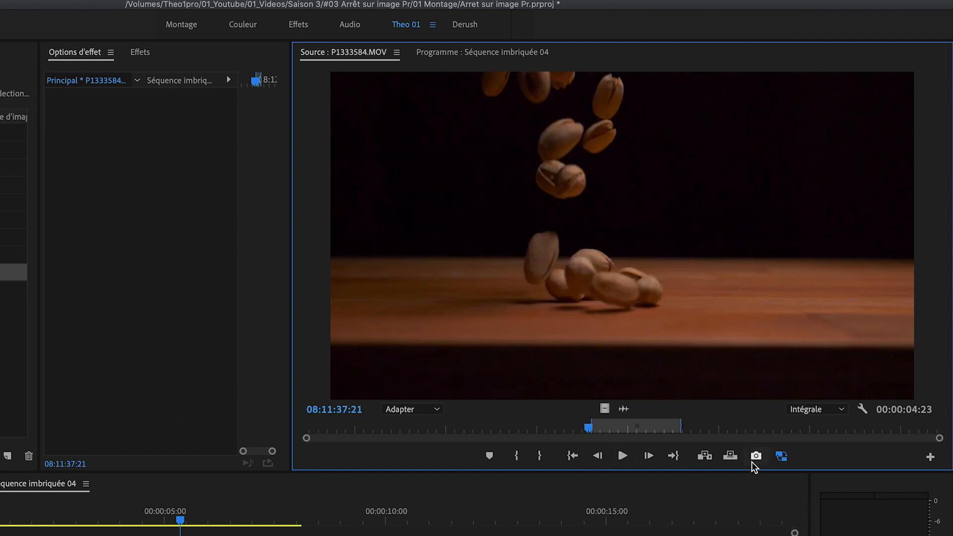